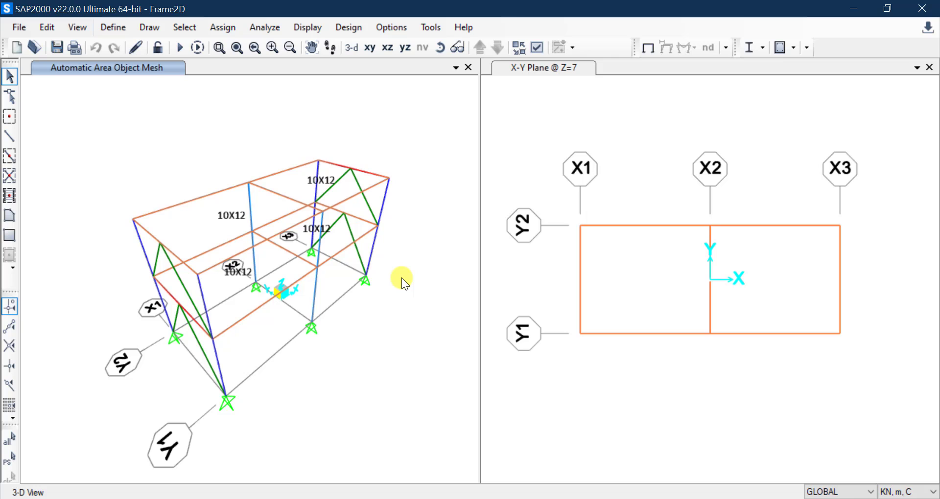
Select the four corner base joints on grid lines X1 and X3 and open the joint restraint assignment for them.
left_click(226, 391)
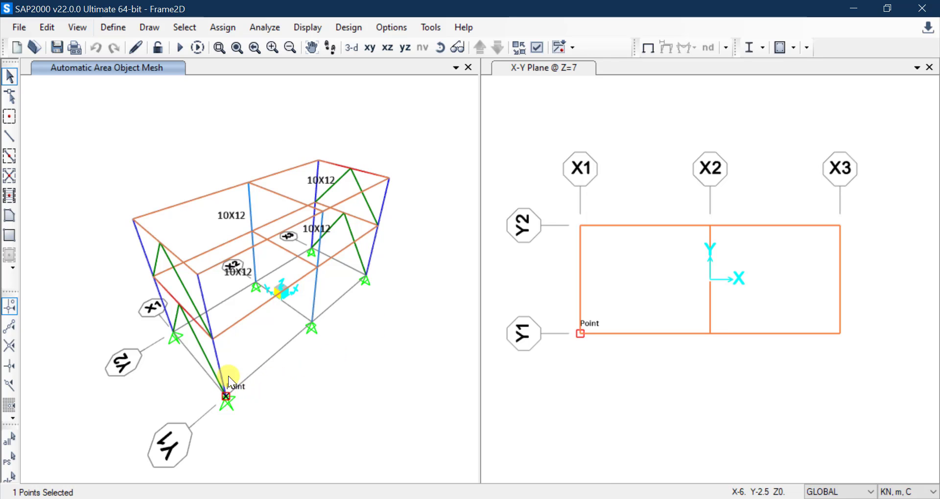
left_click(177, 334)
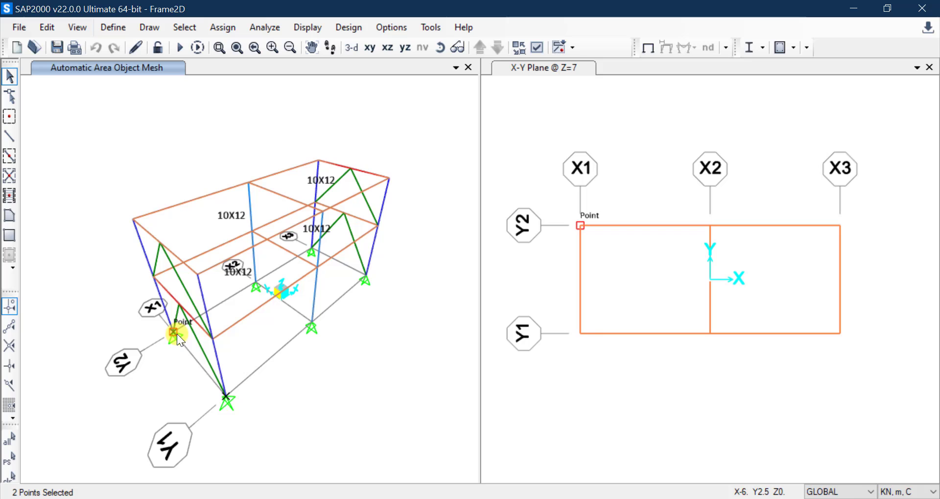
left_click(369, 278)
left_click(311, 250)
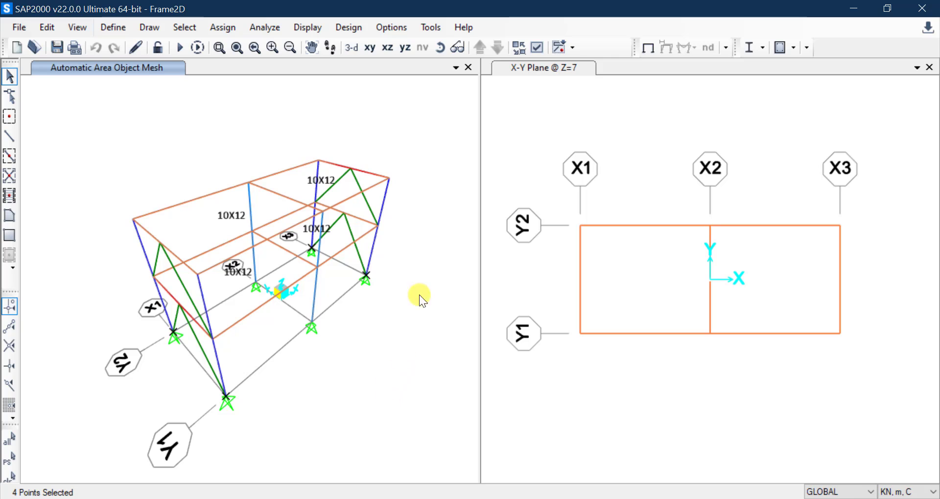
left_click(233, 28)
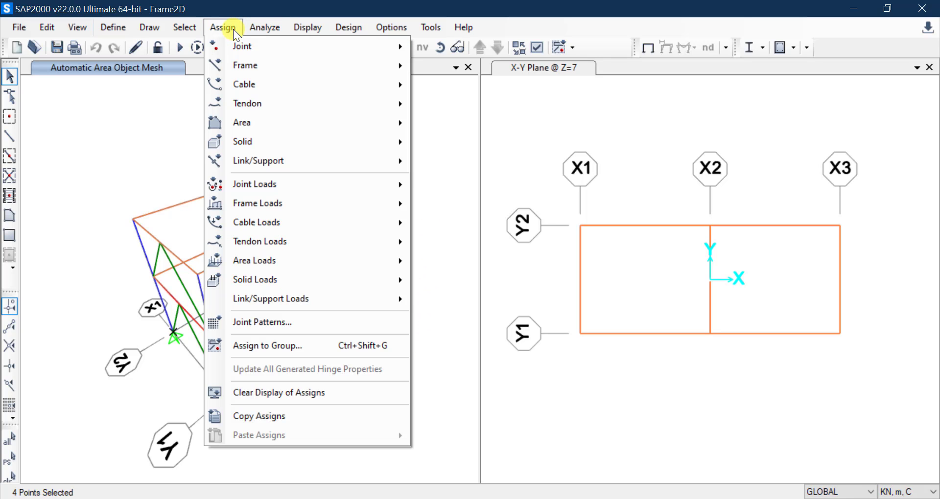
mouse_move(246, 68)
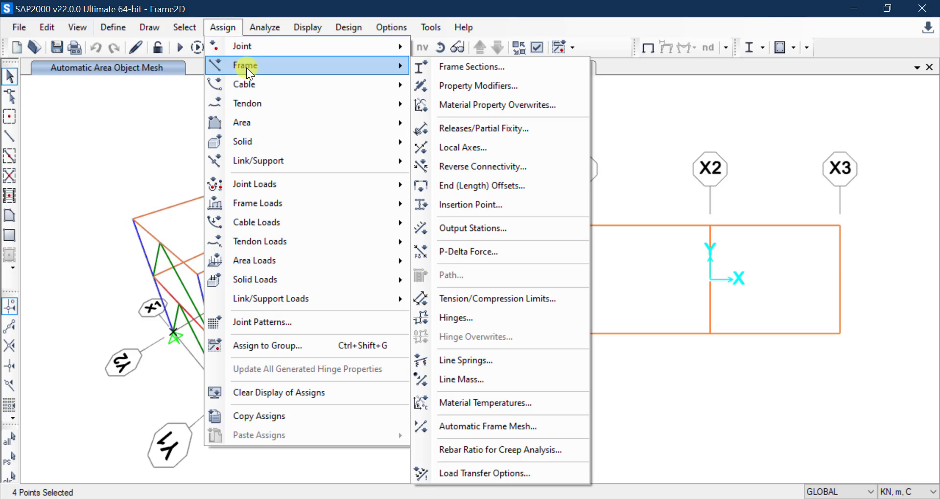
mouse_move(247, 123)
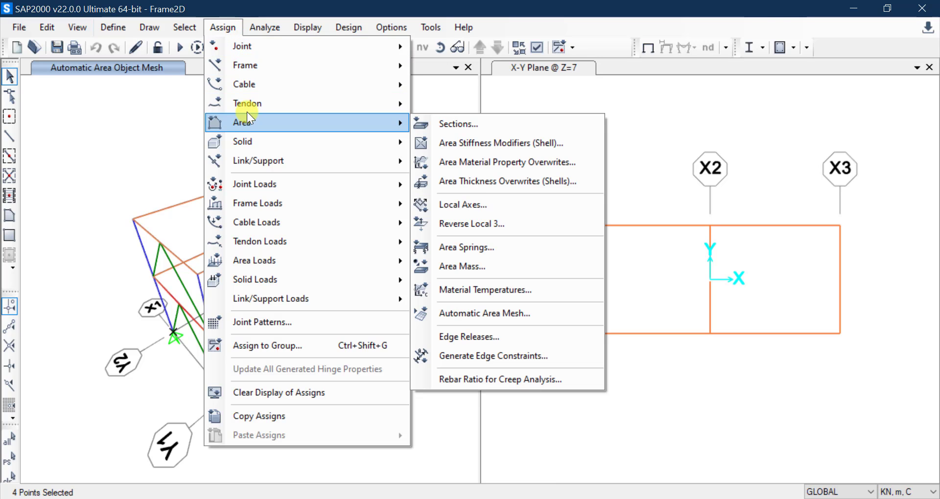
mouse_move(251, 51)
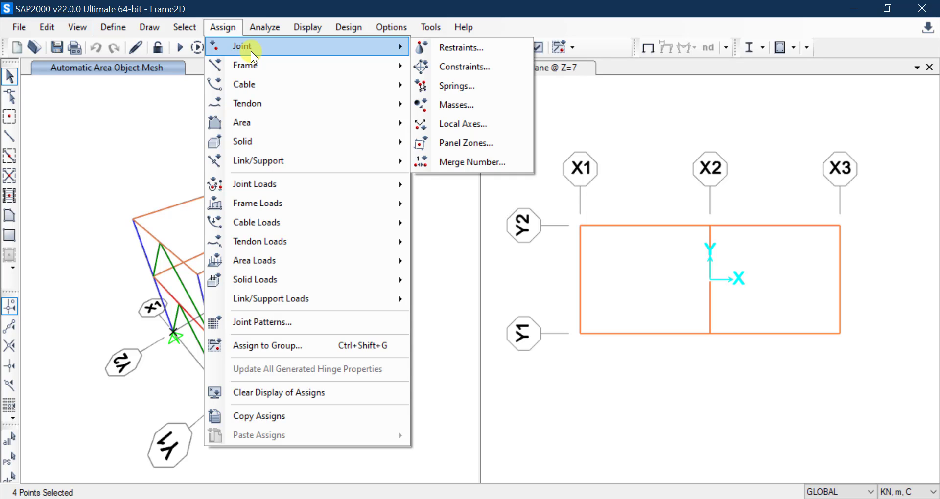
left_click(477, 48)
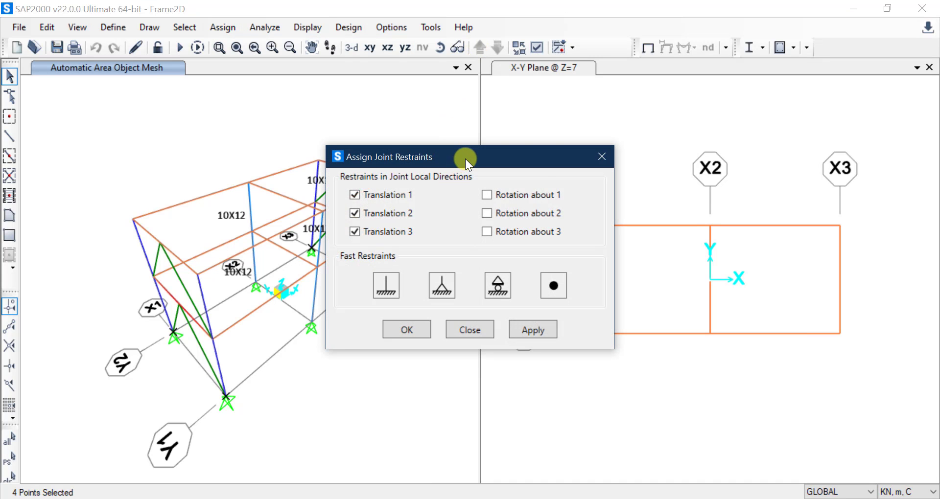
left_click_drag(466, 157, 608, 128)
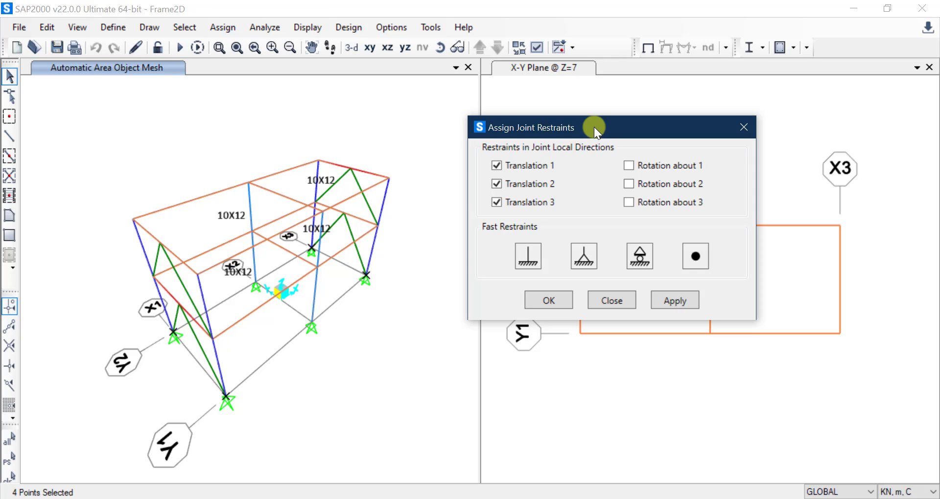
Try the fixed, pinned, roller and free fast restraint presets one after another.
left_click(528, 258)
left_click(588, 258)
left_click(647, 256)
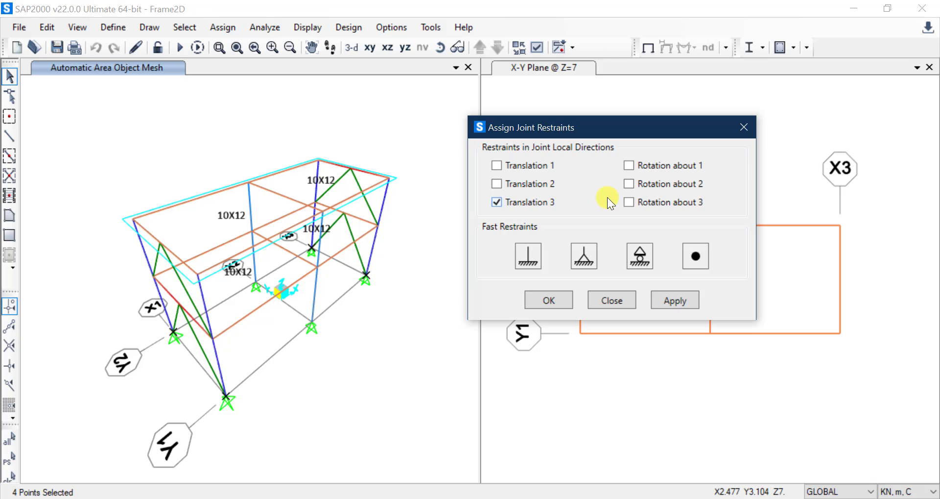
left_click(697, 259)
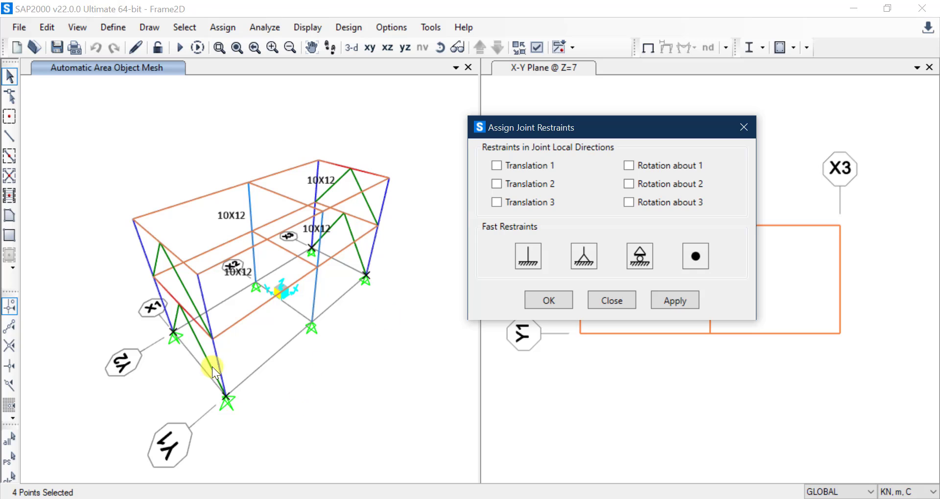
Switch to the workshop slides in Acrobat and examine the corner column supports of the 2-story steel building example.
key("alt+Tab")
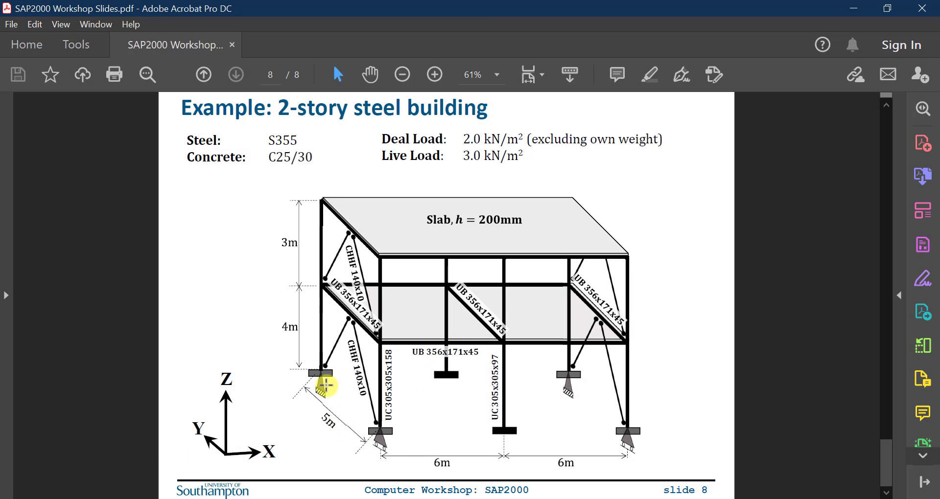
left_click_drag(589, 363, 547, 391)
left_click_drag(663, 414, 590, 452)
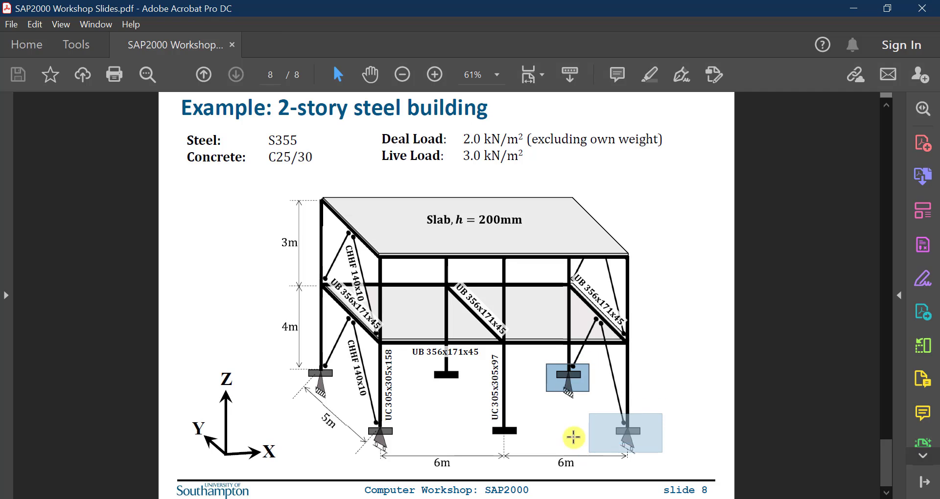
left_click_drag(351, 361, 292, 391)
left_click_drag(416, 417, 340, 436)
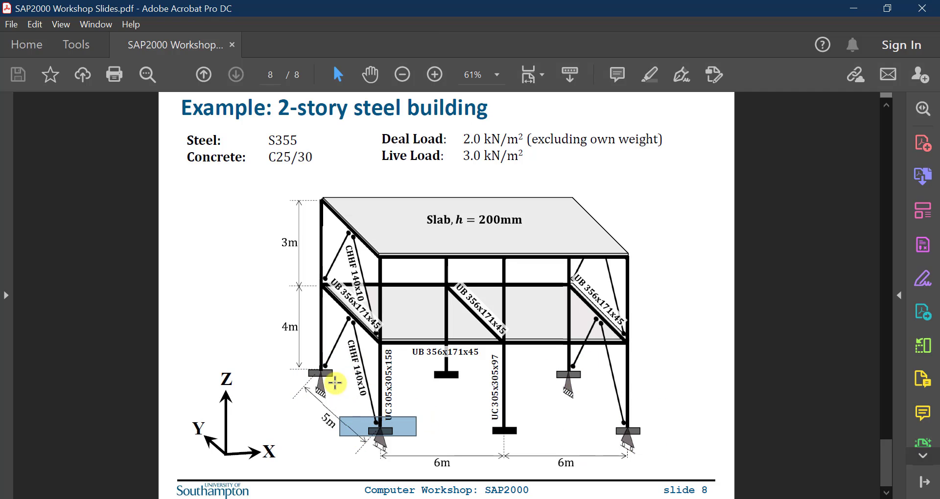
left_click(322, 385)
left_click(296, 380)
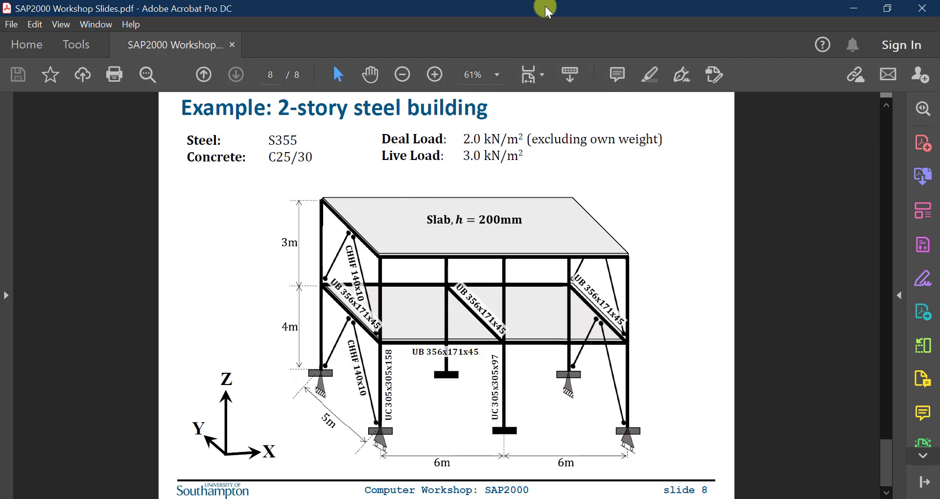
left_click_drag(548, 11, 171, 18)
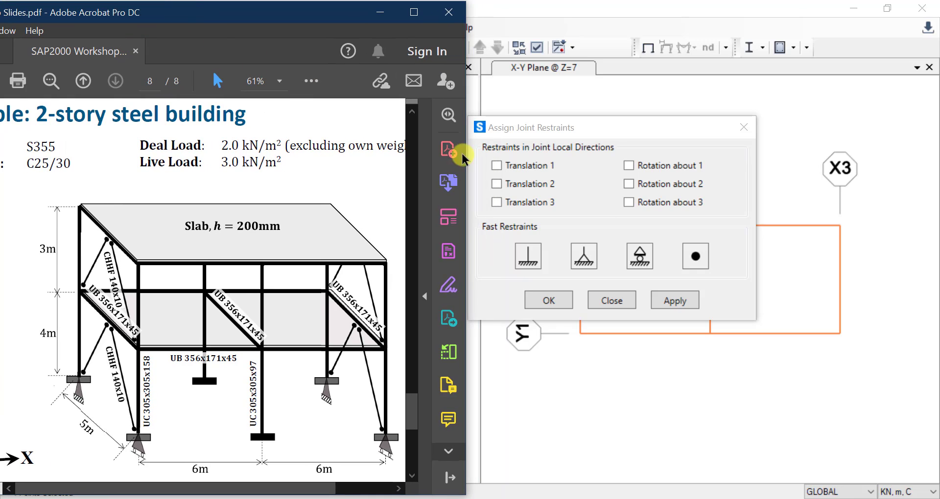
Restrain the four corner base joints in all three translations and rotations about 2 and 3, leaving rotation about 1 free, checking against the slide.
left_click(536, 260)
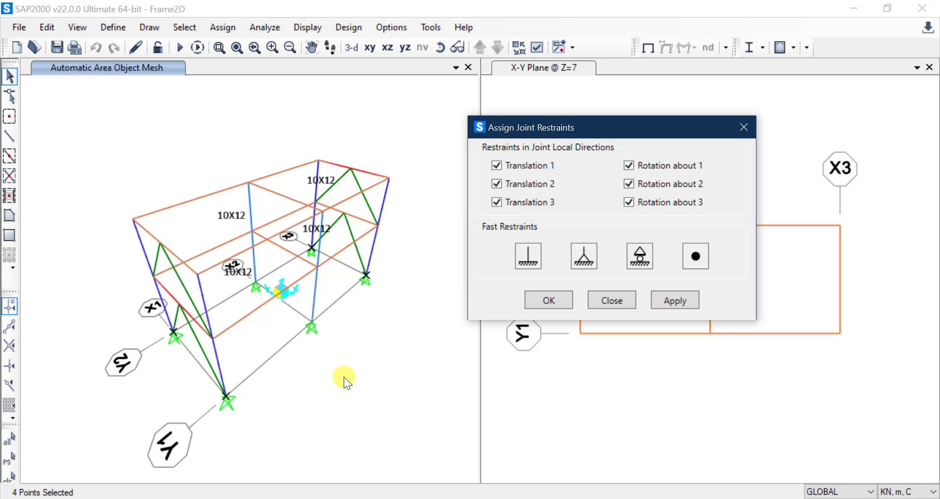
left_click(107, 498)
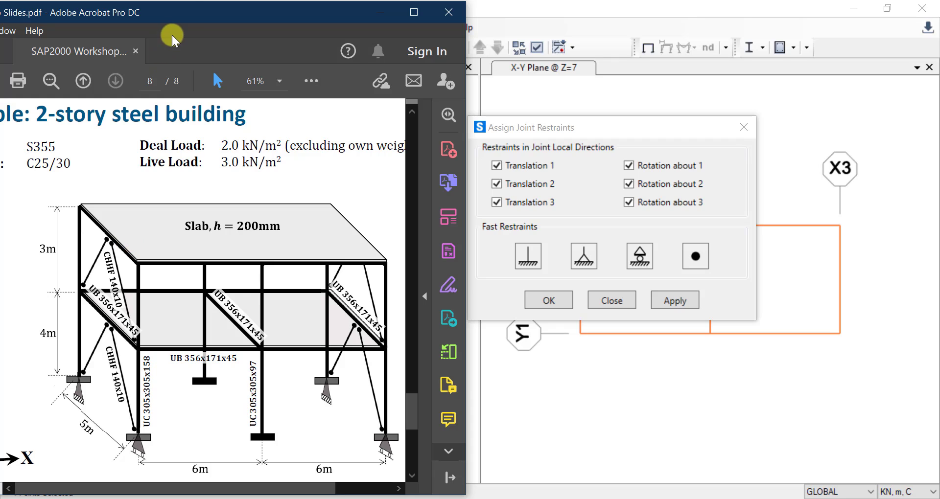
left_click_drag(206, 14, 279, 17)
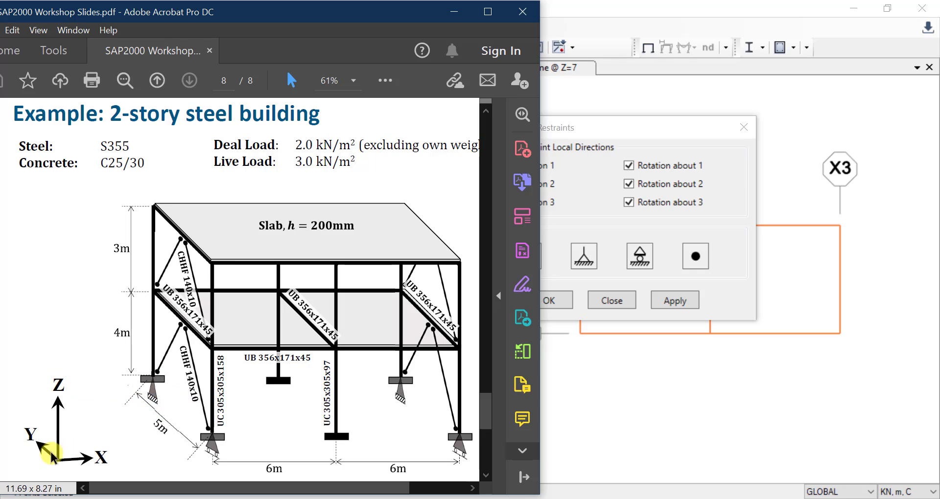
left_click_drag(59, 456, 276, 455)
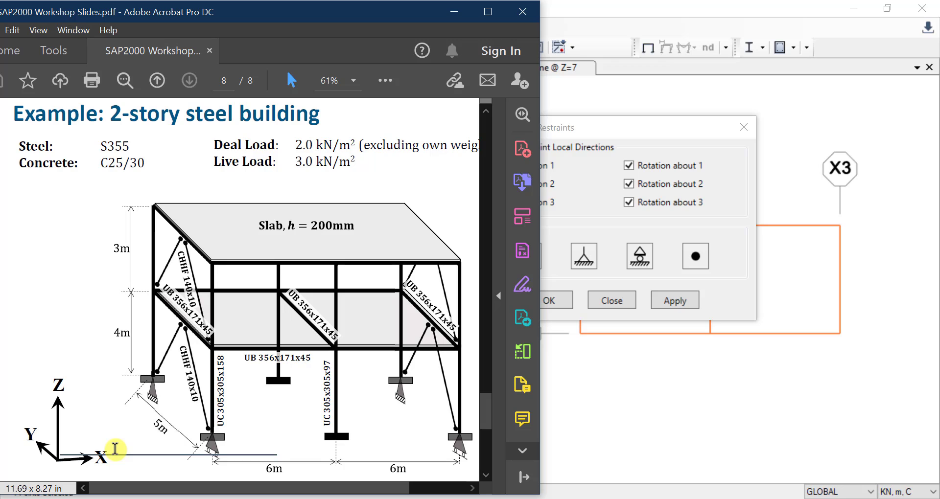
left_click(628, 167)
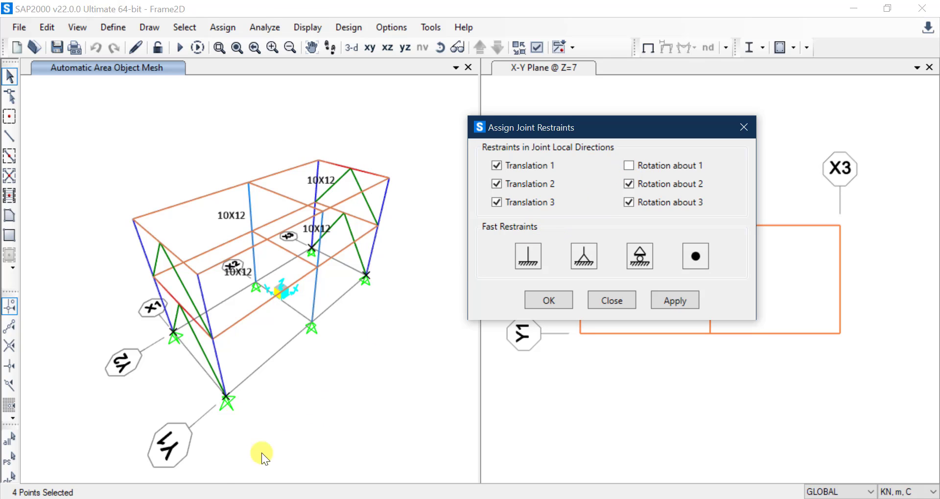
key("alt+Tab")
mouse_move(55, 461)
left_mouse_down()
mouse_move(1, 401)
mouse_move(69, 456)
left_mouse_up()
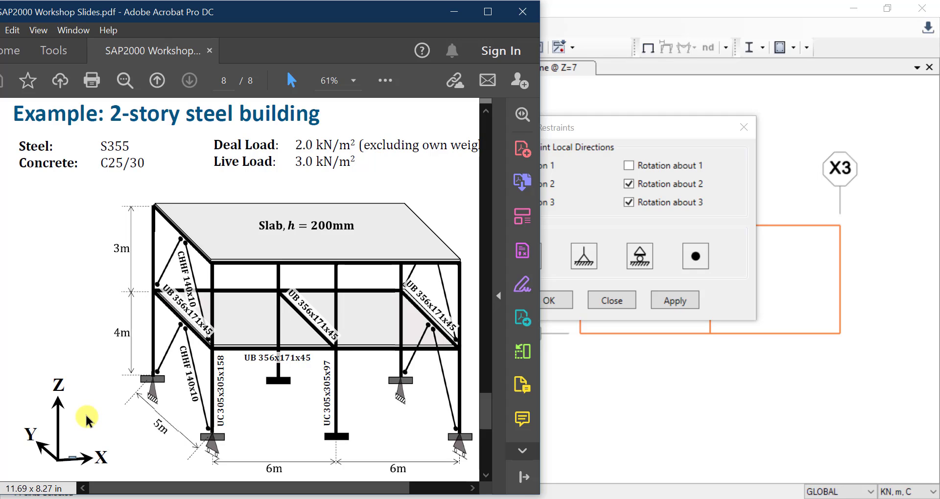
left_click(650, 125)
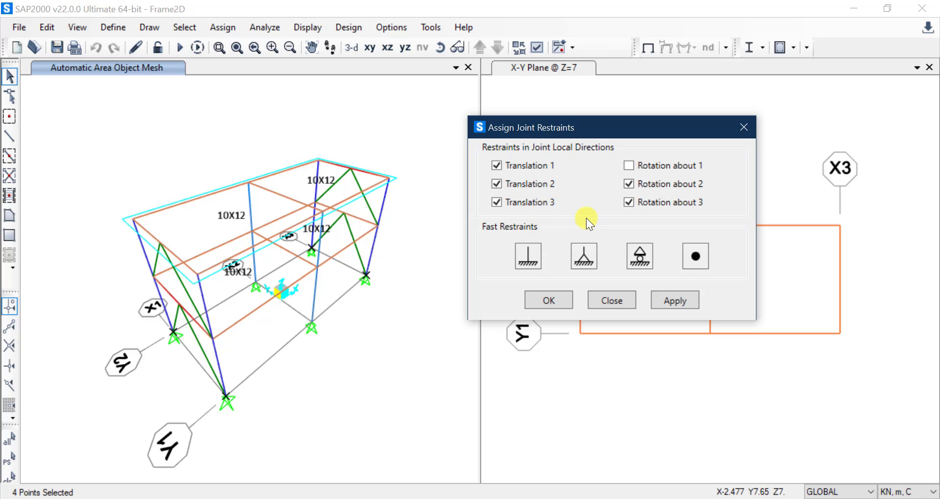
left_click(683, 302)
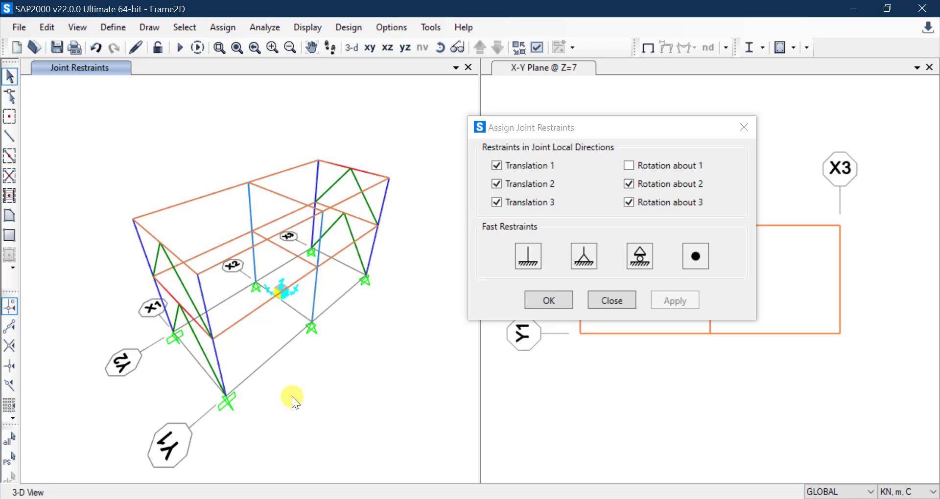
Assign full fixity, with all translations and rotations restrained, to the two base joints on grid line X2.
left_click(312, 324)
left_click(259, 283)
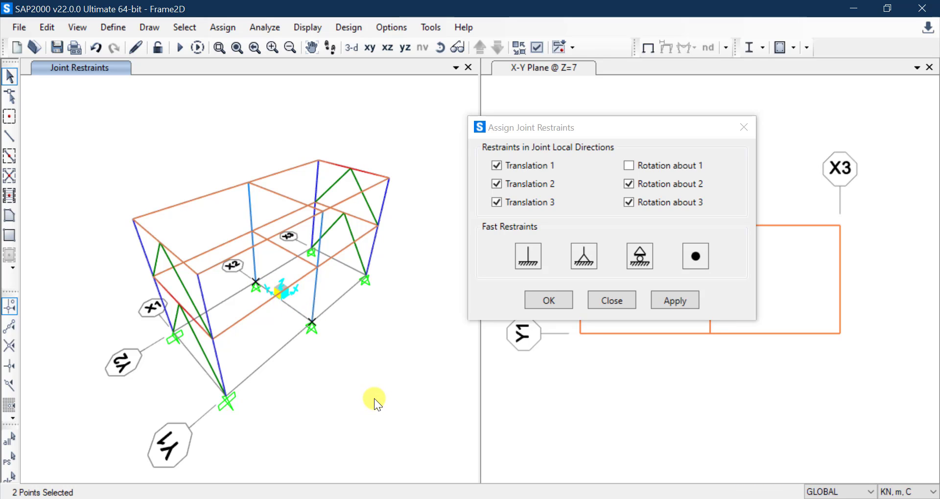
key("alt+Tab")
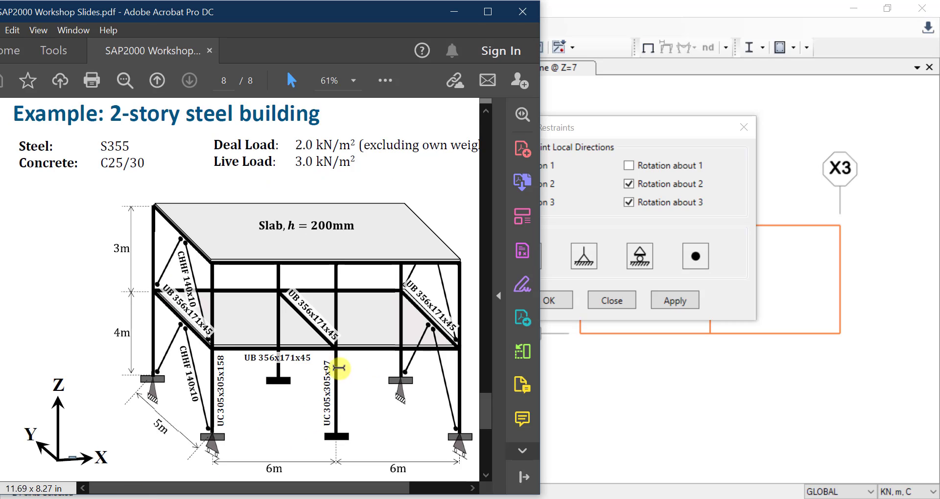
left_click(455, 11)
left_click(635, 167)
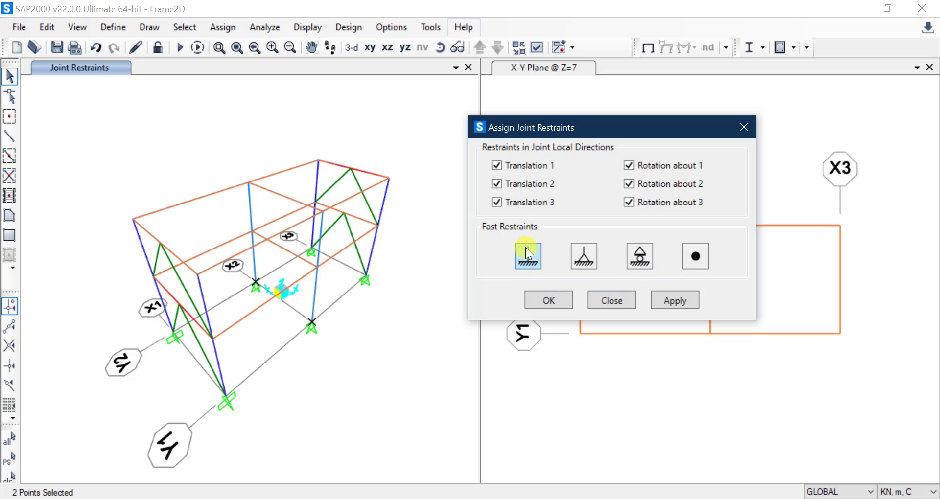
left_click(663, 302)
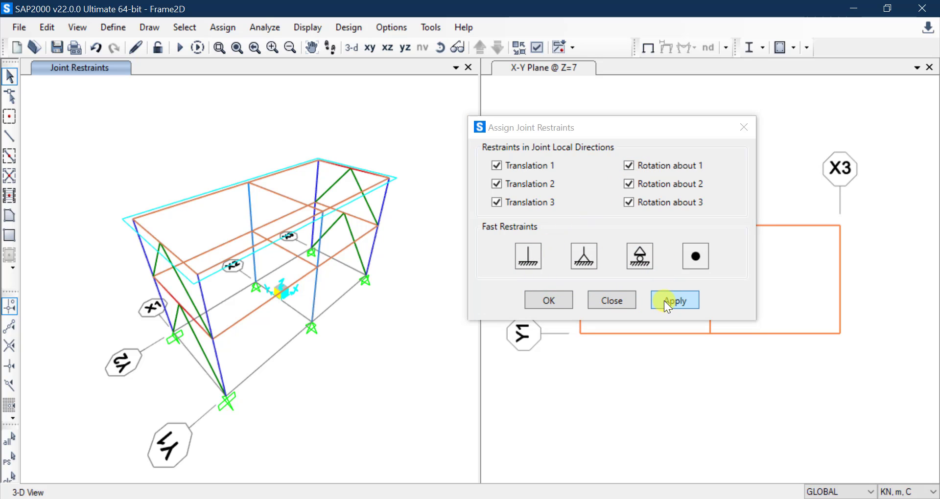
left_click(549, 300)
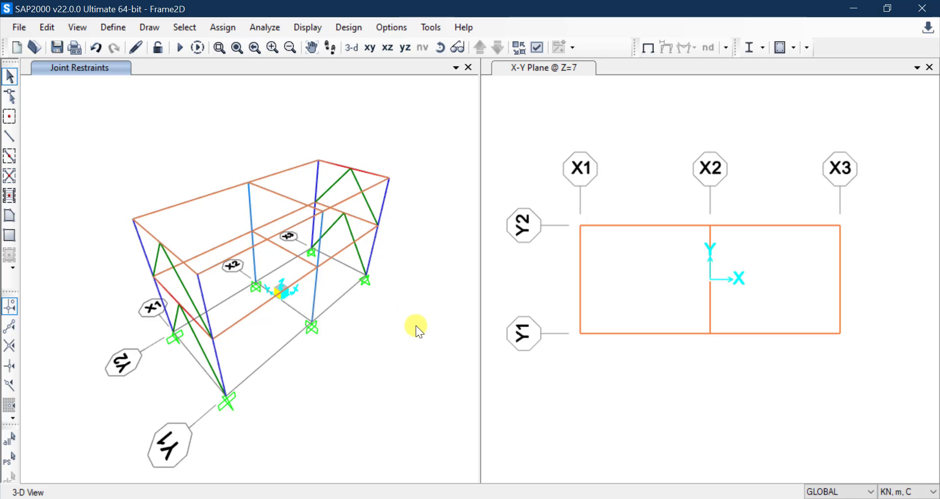
Examine the braces of the X1 end frame and check the moment release setting used for drawing straight frames.
left_click(201, 345)
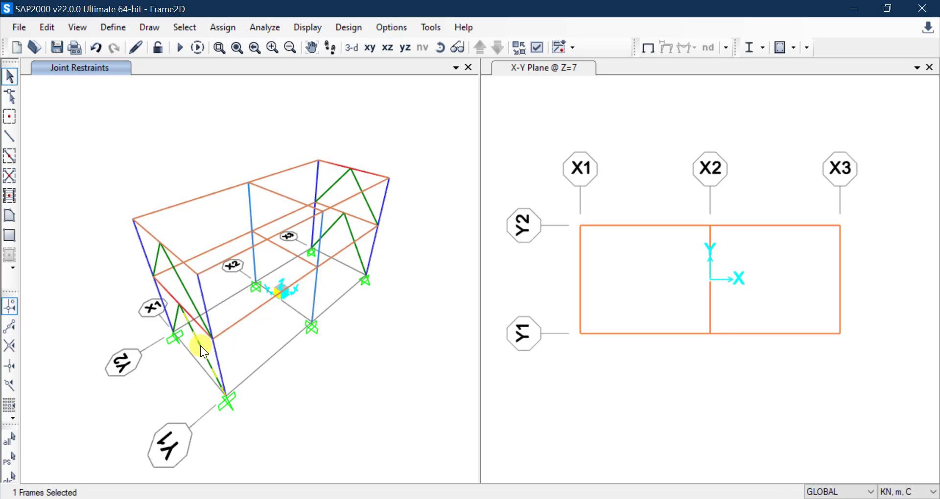
left_click(201, 346)
scroll(188, 379, "down", 3)
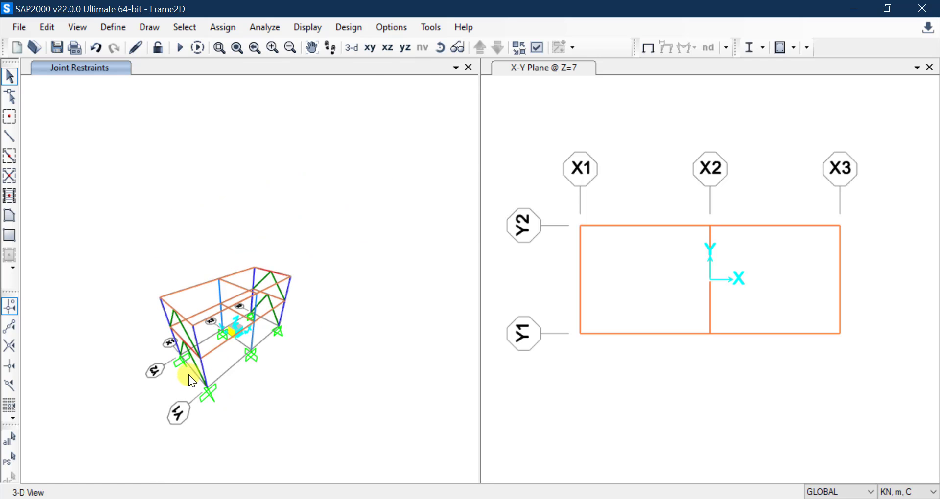
scroll(189, 375, "up", 5)
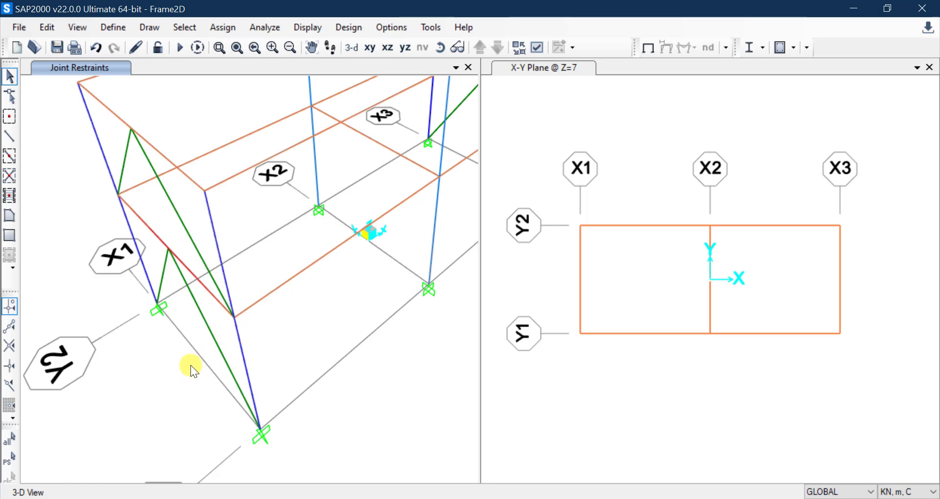
left_click(154, 229)
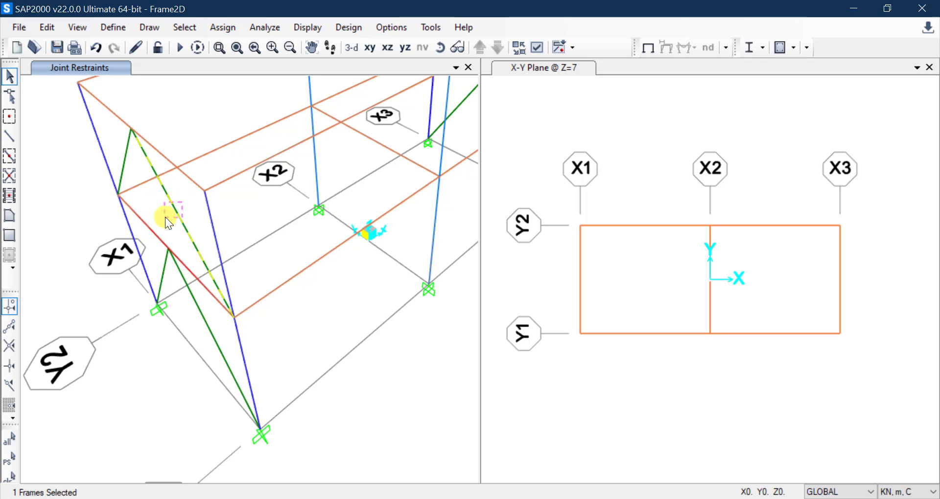
left_click(180, 216)
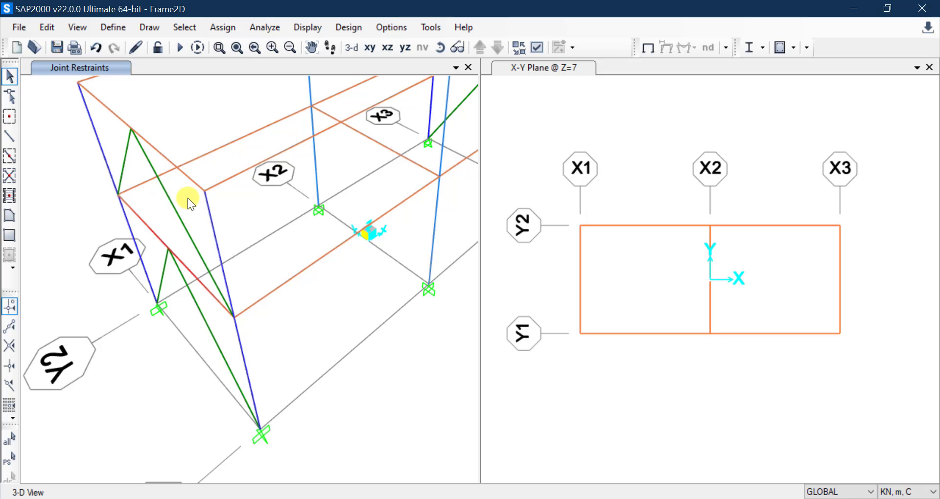
left_click(166, 222)
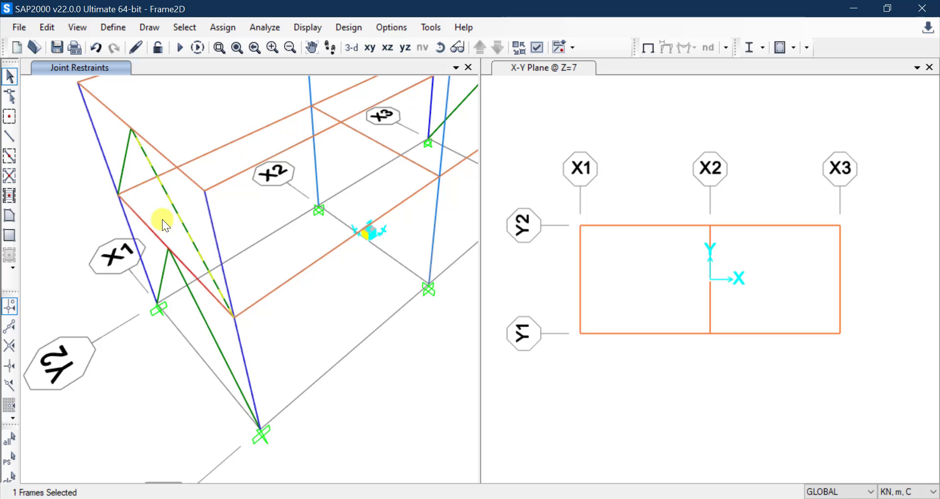
left_click(114, 168)
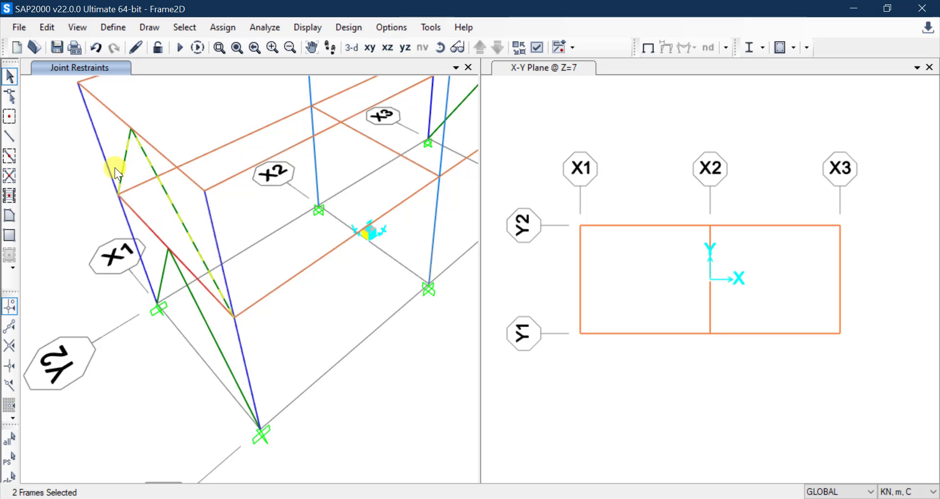
left_click(11, 137)
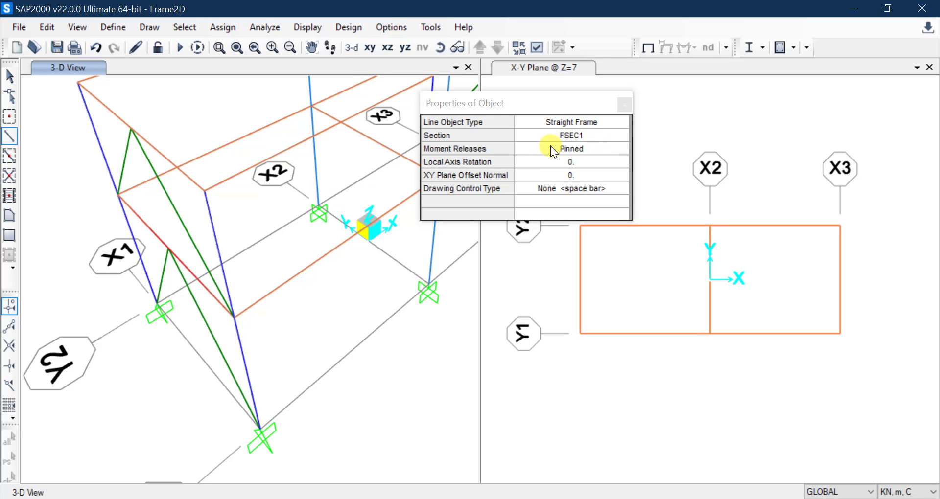
left_click(625, 104)
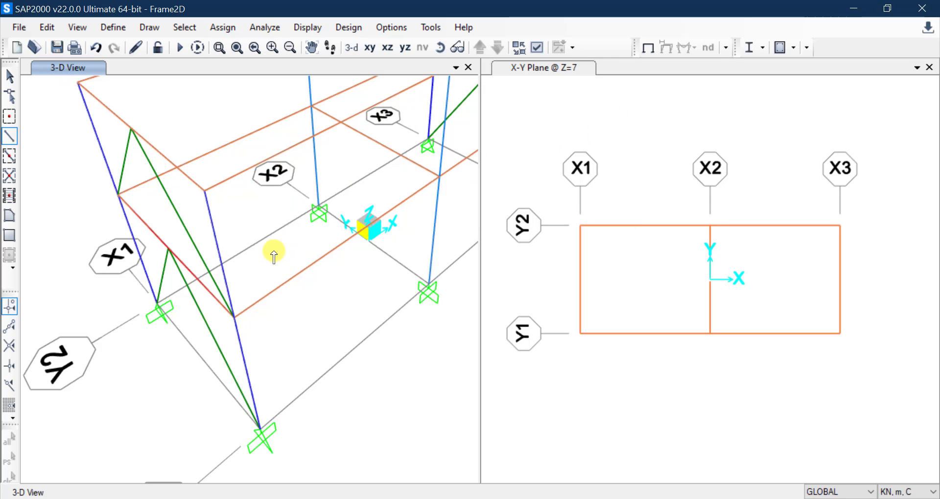
key("Escape")
left_click(204, 287)
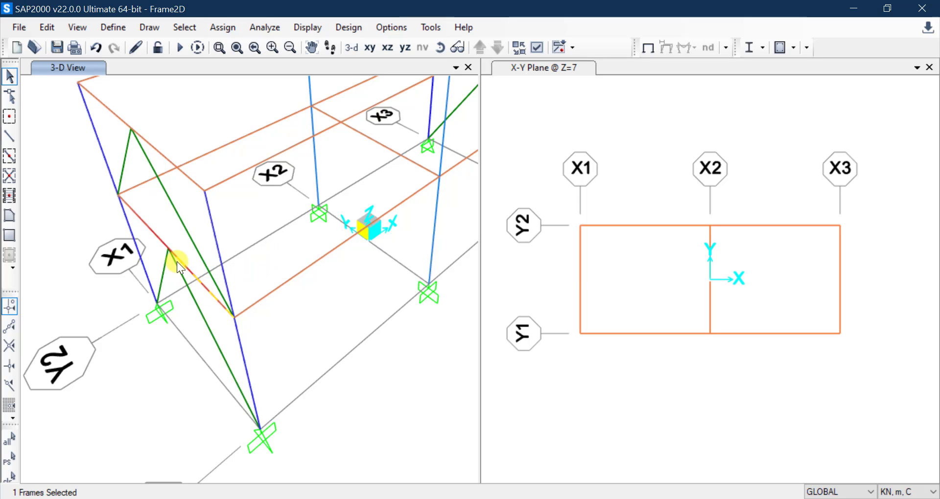
left_click(157, 233)
left_click(200, 281)
left_click(154, 232)
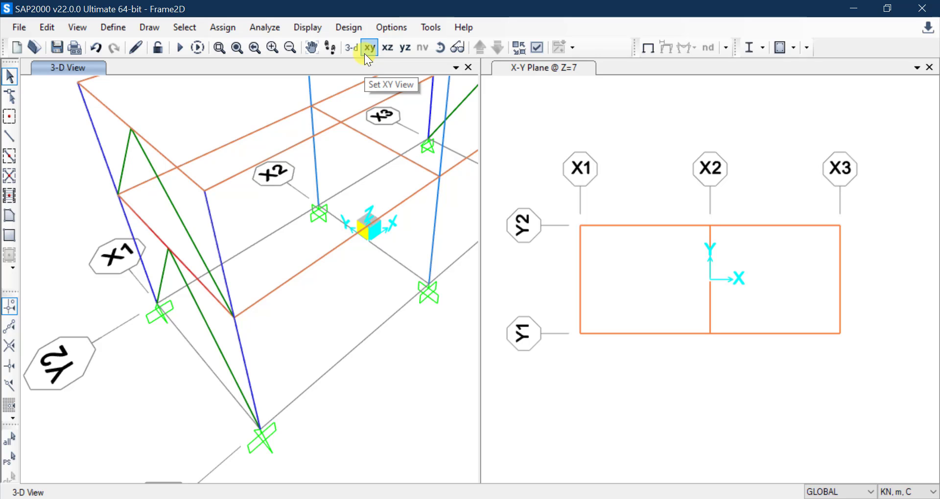
Show the Y-Z plane elevation at X=6 in place of the 3-D view.
left_click(388, 51)
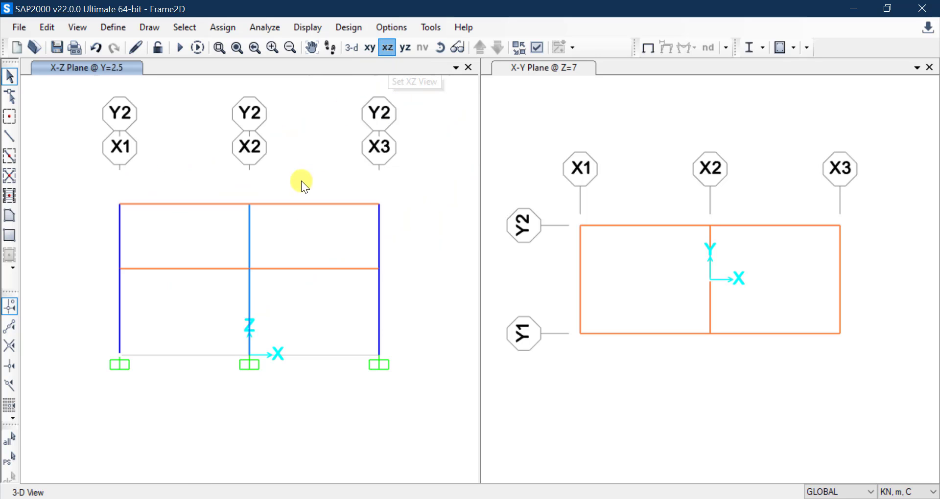
left_click(404, 51)
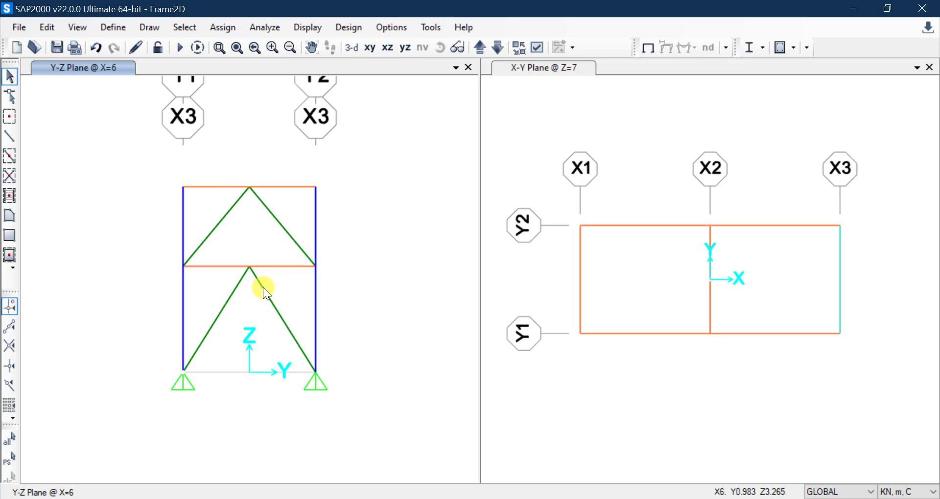
scroll(259, 283, "up", 4)
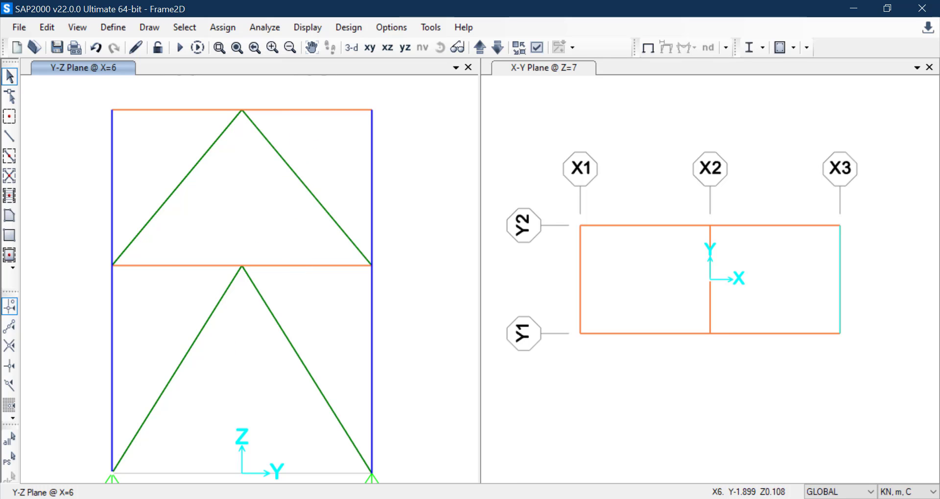
Switch to the workshop slides in Acrobat, examine the beam and brace end connections in the Y1–Y2 elevation on slide 7, and return to SAP2000.
left_click(124, 498)
scroll(304, 356, "up", 2)
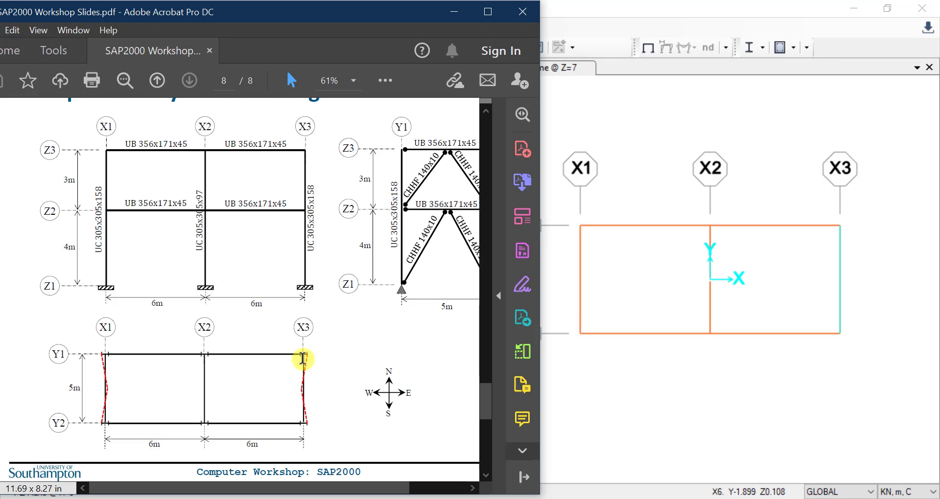
left_click(487, 12)
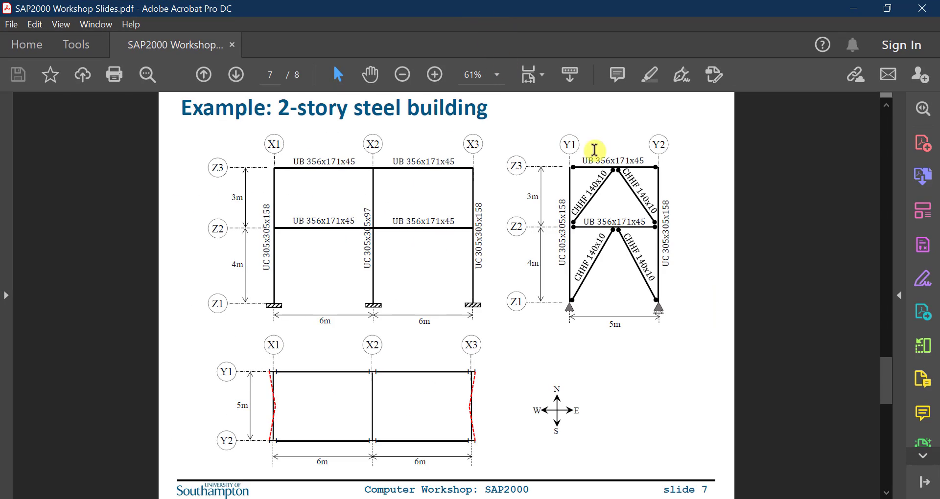
scroll(646, 215, "up", 4, "ctrl")
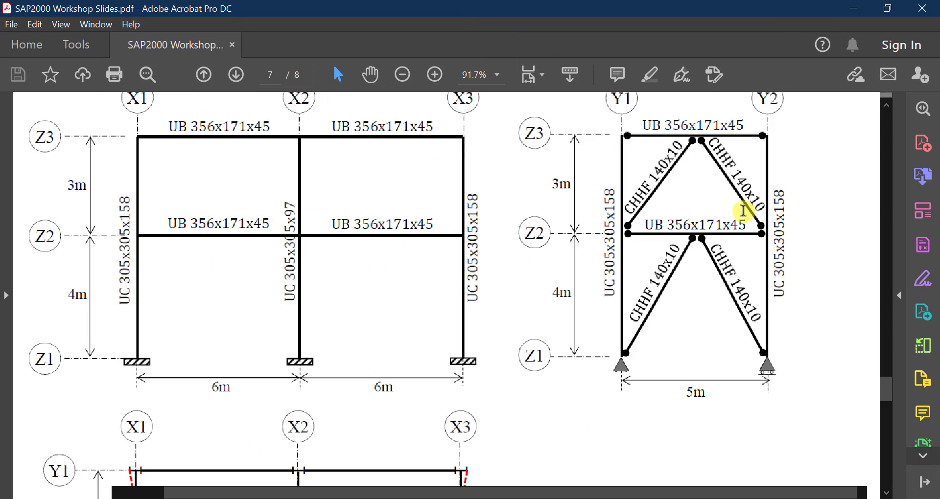
scroll(765, 206, "up", 1, "ctrl")
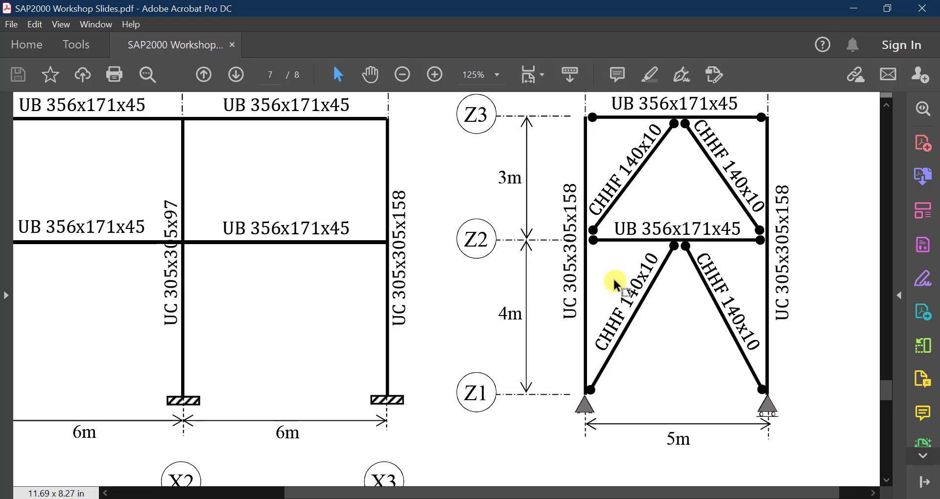
triple_click(761, 241)
left_click(761, 241)
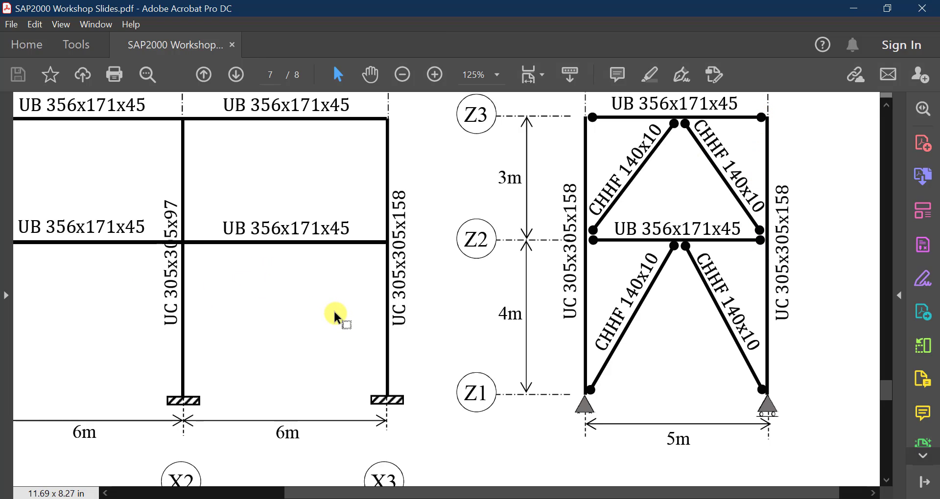
scroll(336, 314, "down", 1, "ctrl")
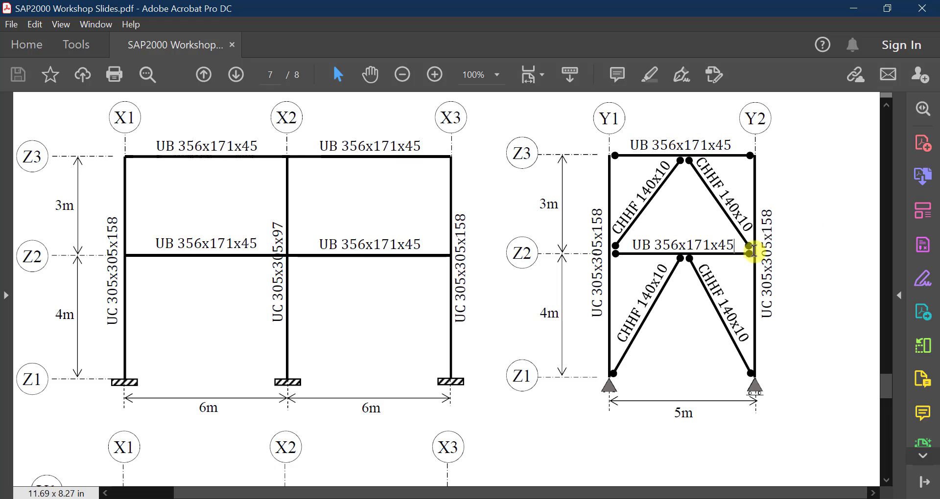
left_click(751, 253)
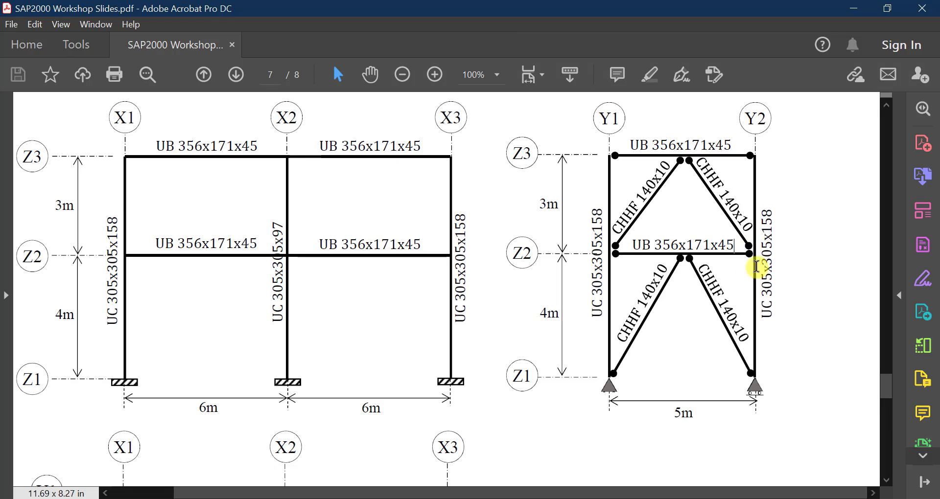
left_click(853, 10)
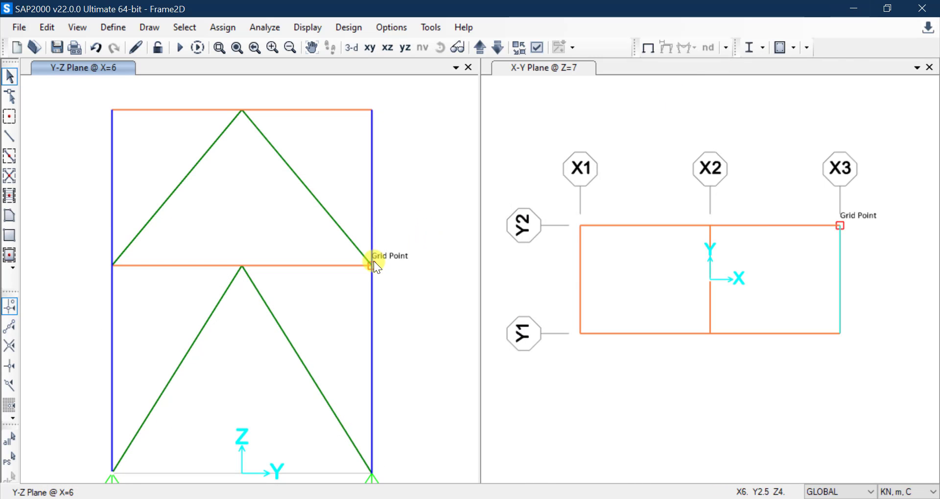
Select the four beam segments at the first-floor and roof levels in the elevation at X=6.
left_click(344, 265)
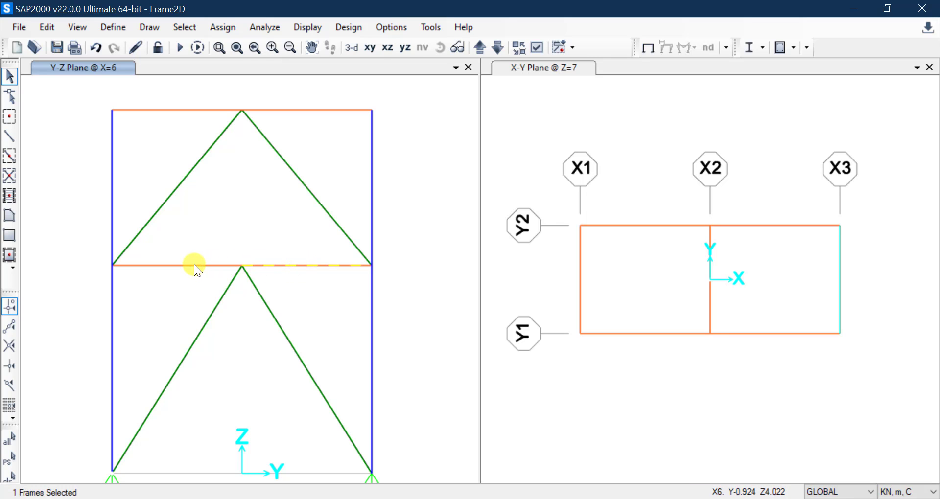
left_click(301, 110)
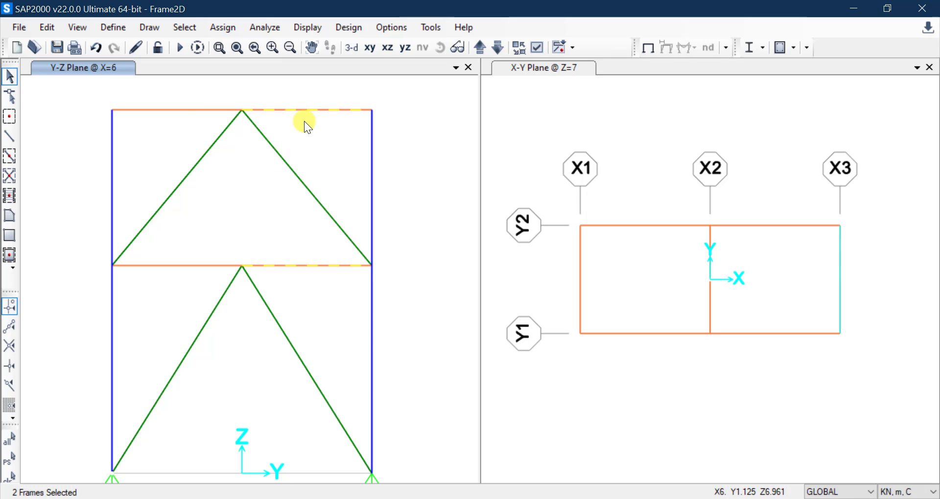
left_click(174, 110)
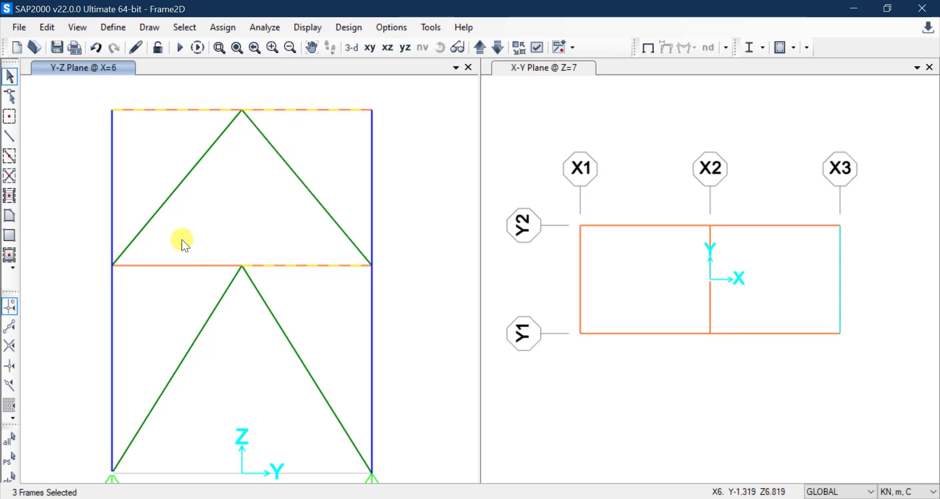
left_click(185, 265)
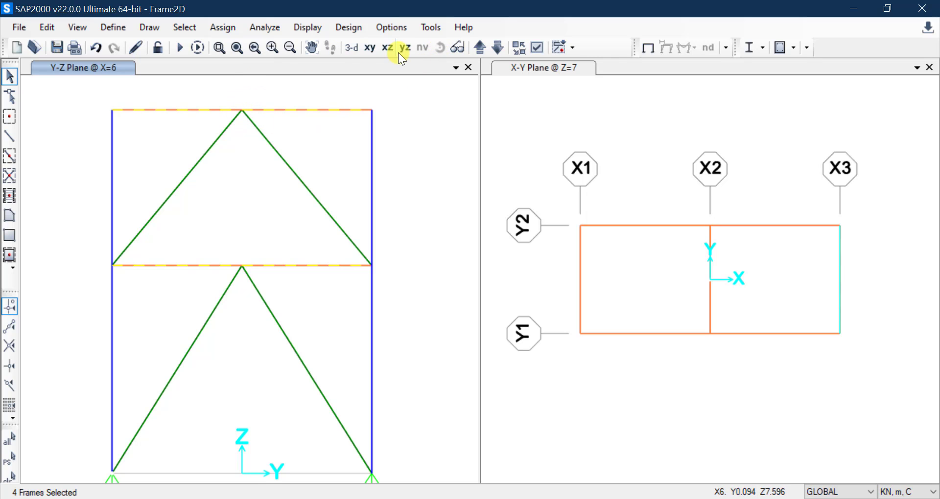
Return to the 3-D view and add the four floor and roof beam segments of the X1 end frame to the selection.
left_click(355, 51)
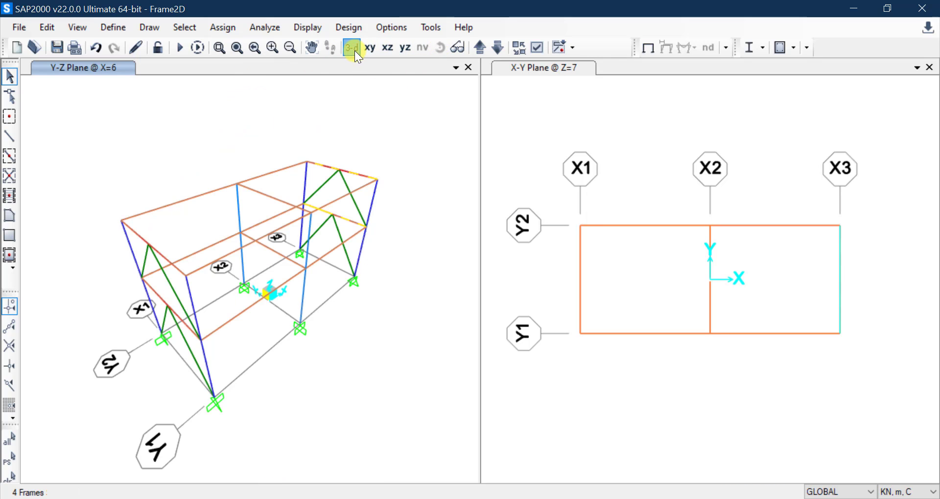
scroll(173, 338, "down", 2)
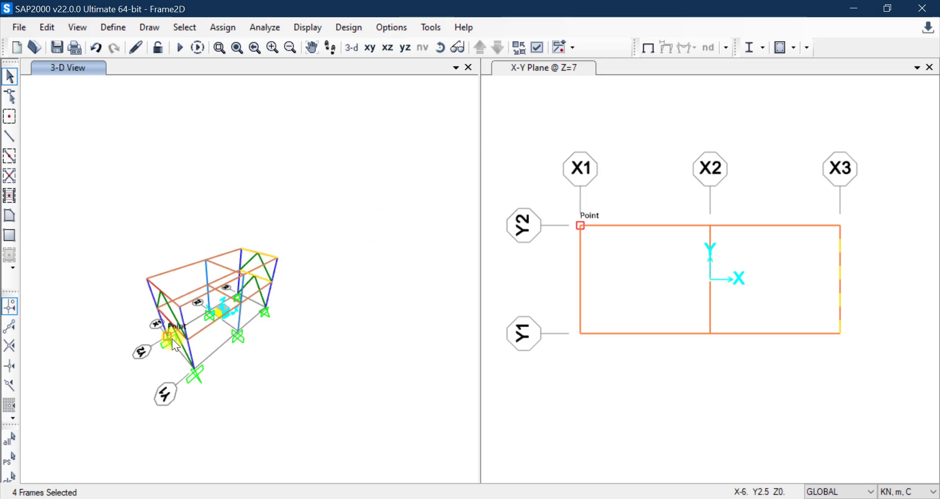
scroll(172, 339, "up", 5)
left_click(225, 278)
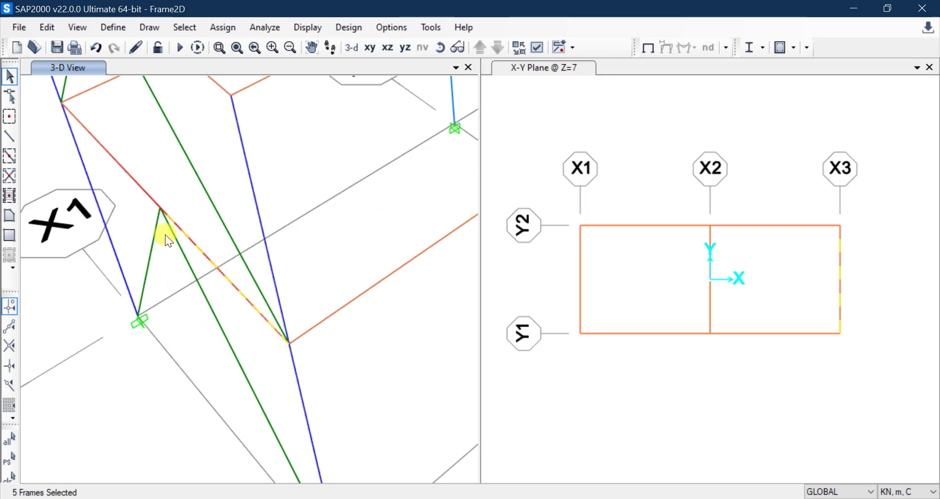
left_click(144, 198)
scroll(220, 325, "down", 4)
scroll(192, 269, "up", 2)
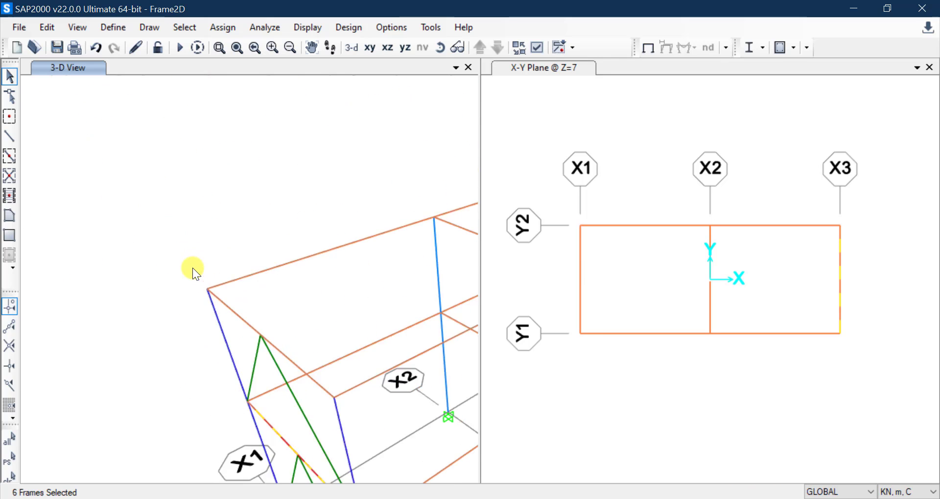
left_click(269, 357)
scroll(245, 336, "down", 3)
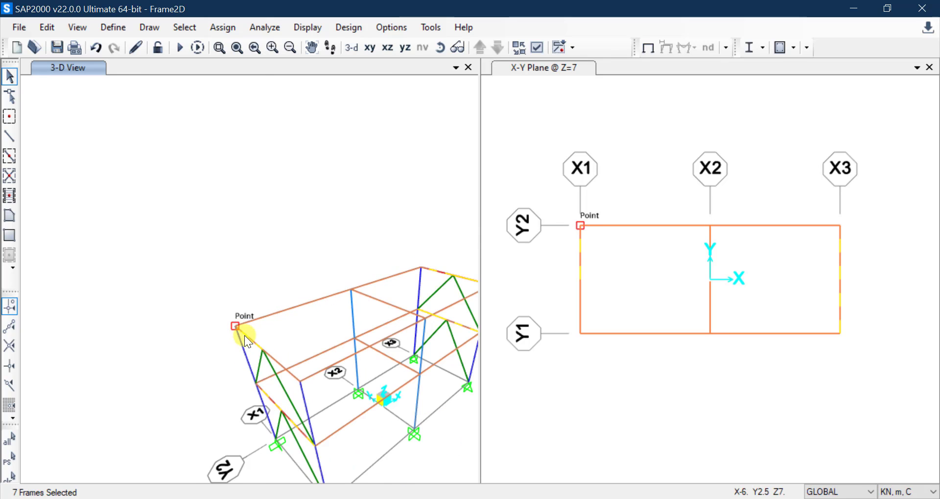
scroll(275, 375, "up", 4)
left_click(298, 329)
scroll(172, 278, "down", 4)
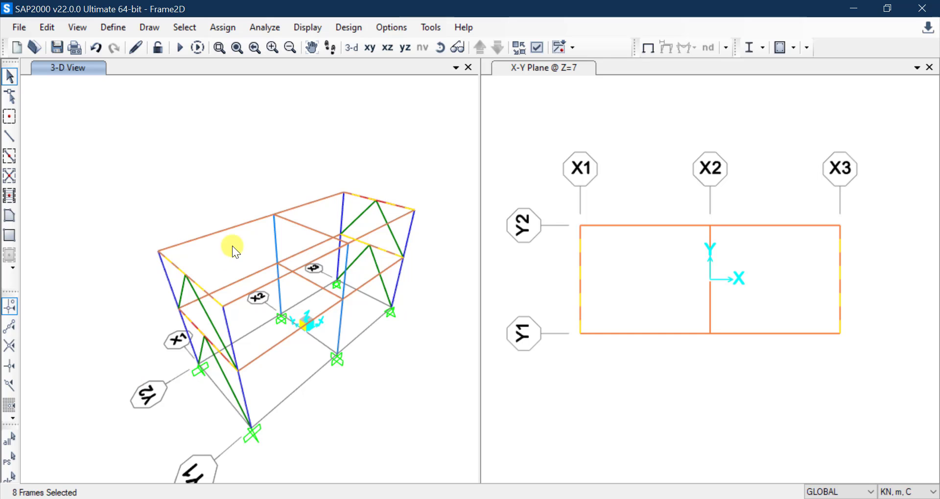
Open the frame releases and partial fixity settings and move the dialog clear of the 3-D view.
scroll(354, 377, "down", 3)
scroll(342, 387, "up", 6)
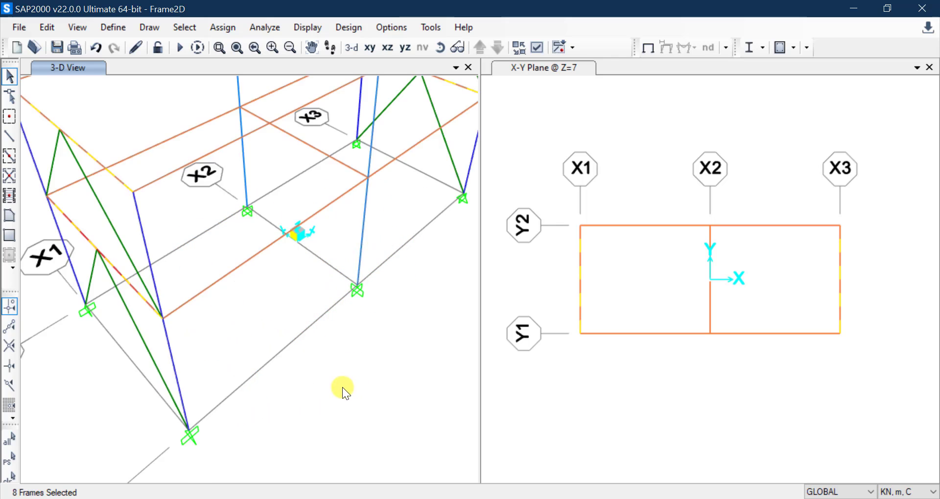
scroll(341, 387, "down", 3)
left_click(223, 27)
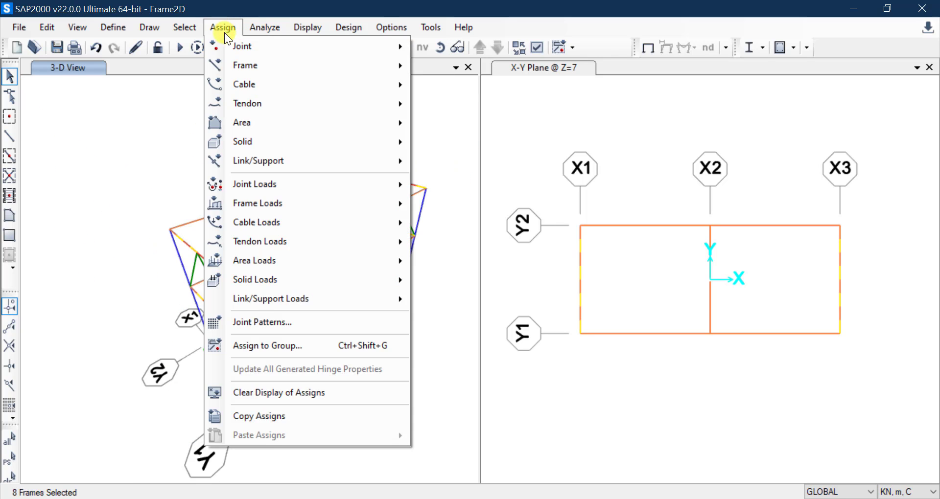
mouse_move(234, 59)
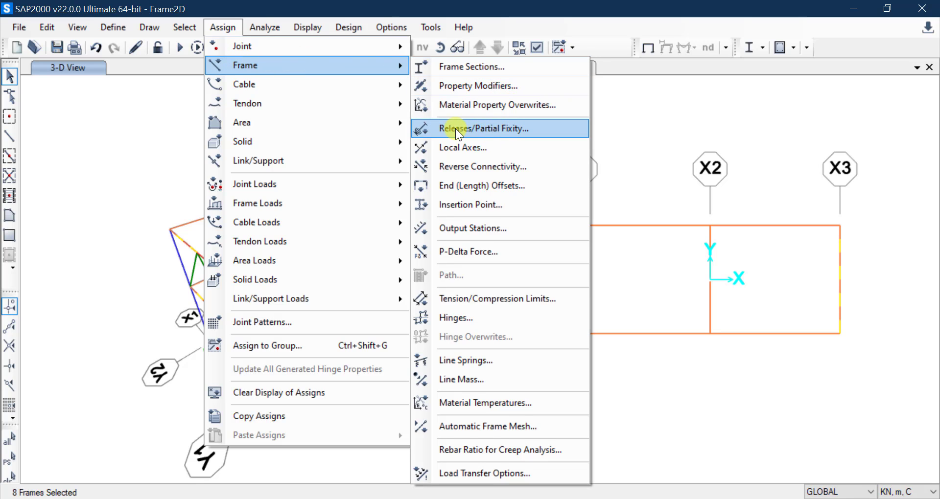
left_click(521, 128)
left_click_drag(478, 117, 667, 101)
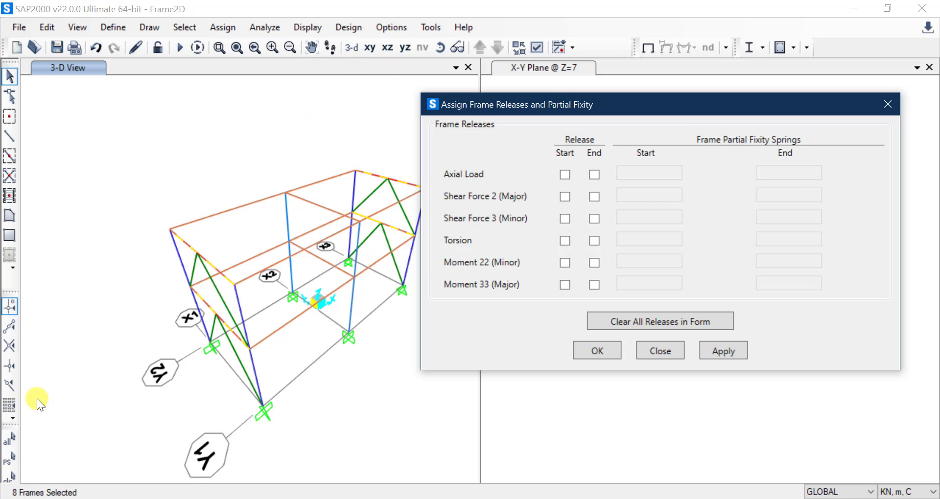
Clear the beam selection and show the Y-Z plane elevation at X=-6 in place of the 3-D view.
left_click(15, 474)
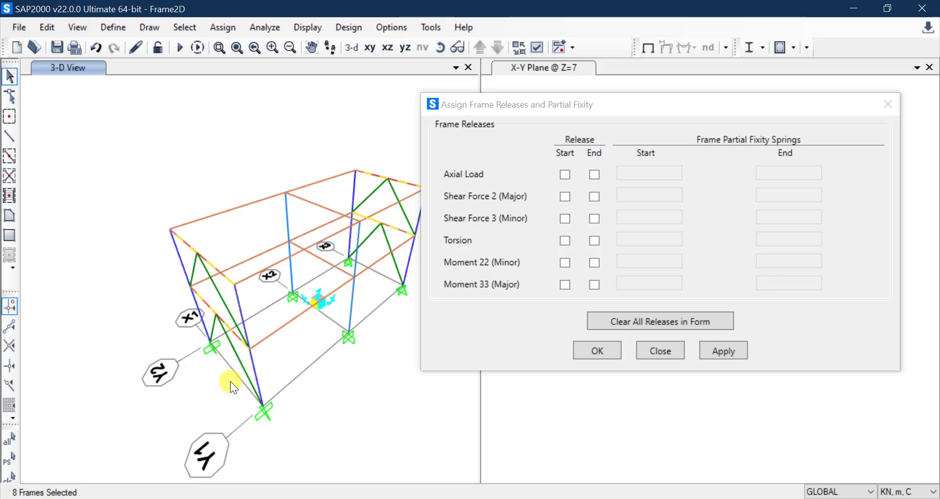
left_click(9, 476)
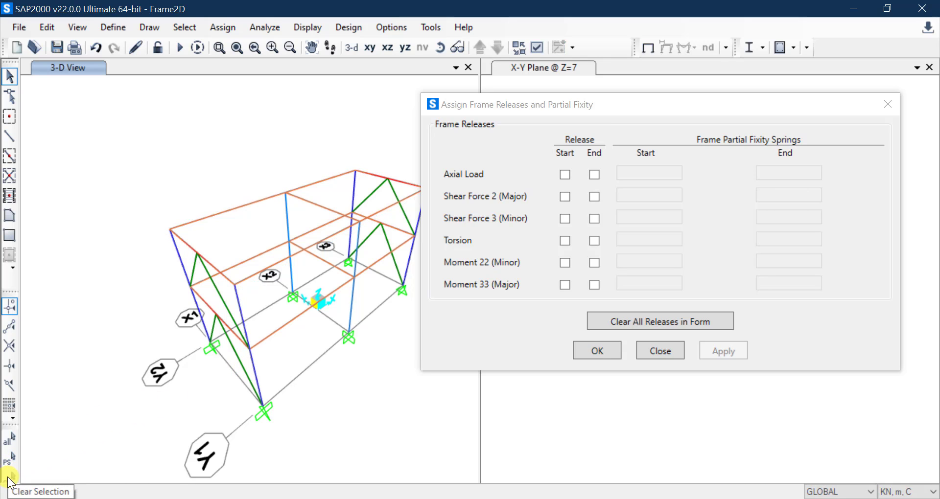
scroll(326, 352, "up", 3)
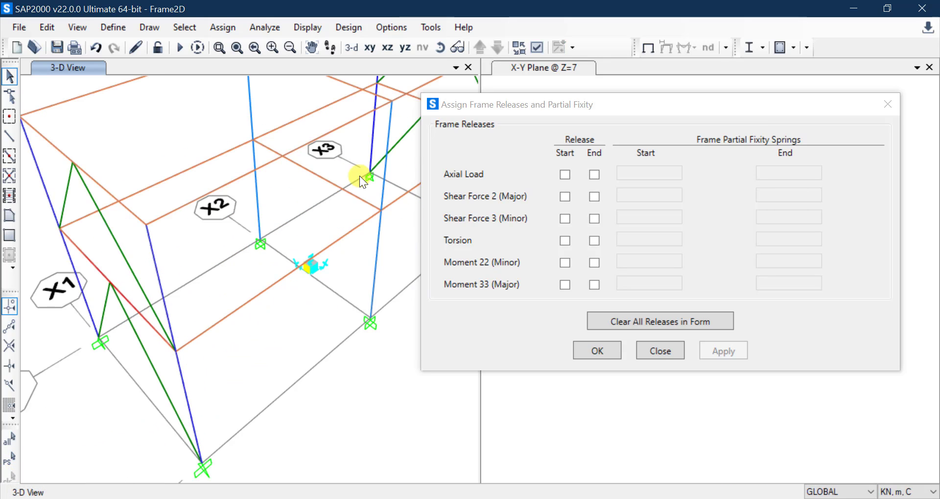
left_click(356, 48)
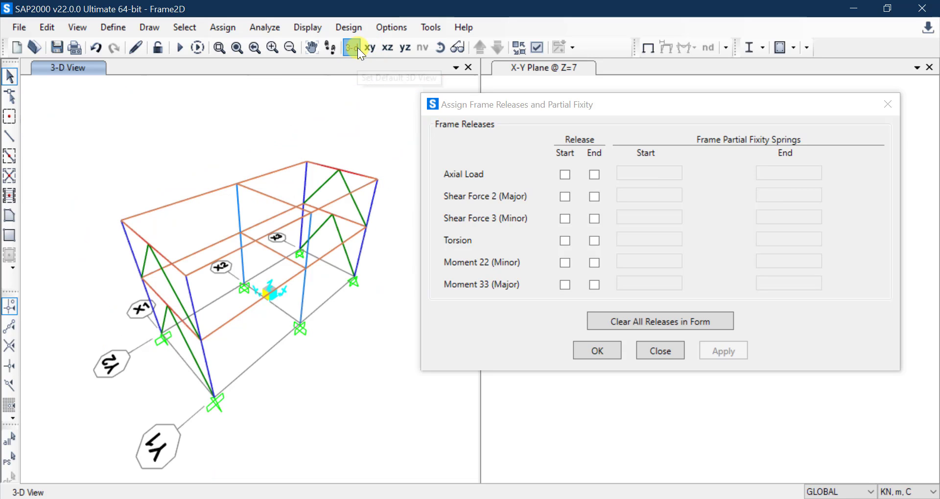
left_click(410, 50)
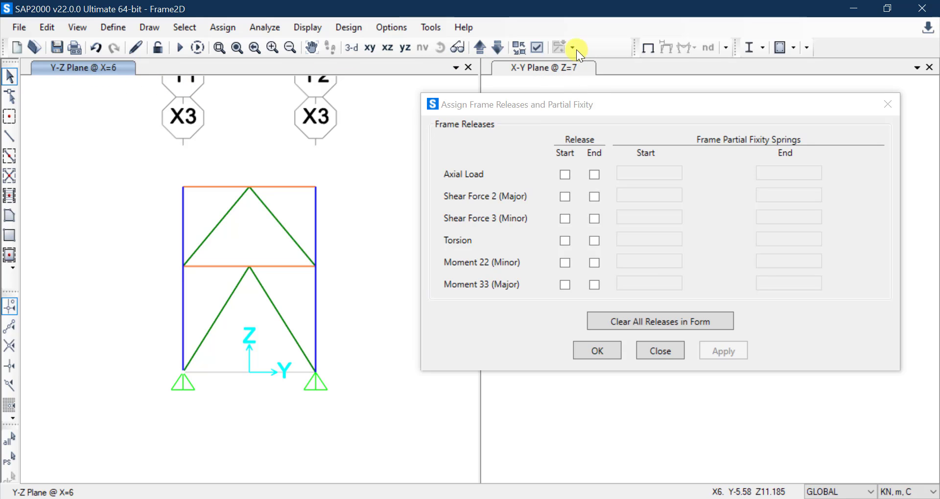
left_click(504, 50)
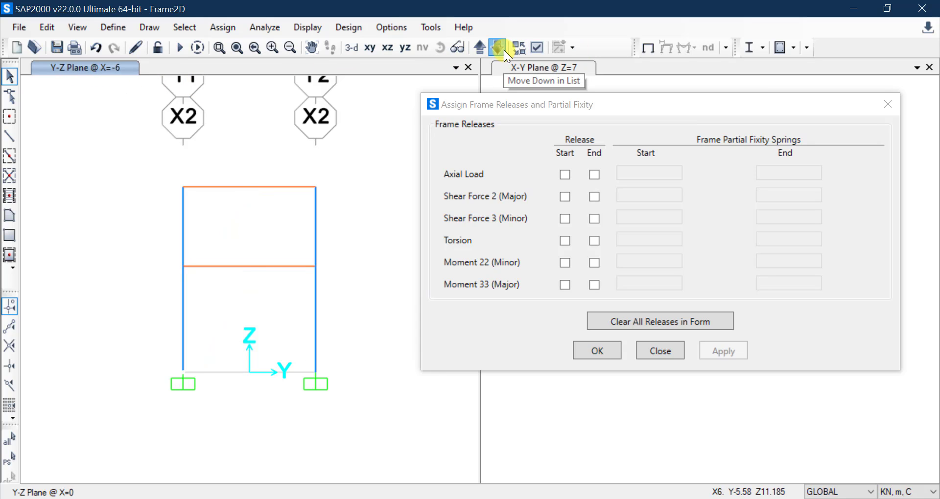
left_click(504, 50)
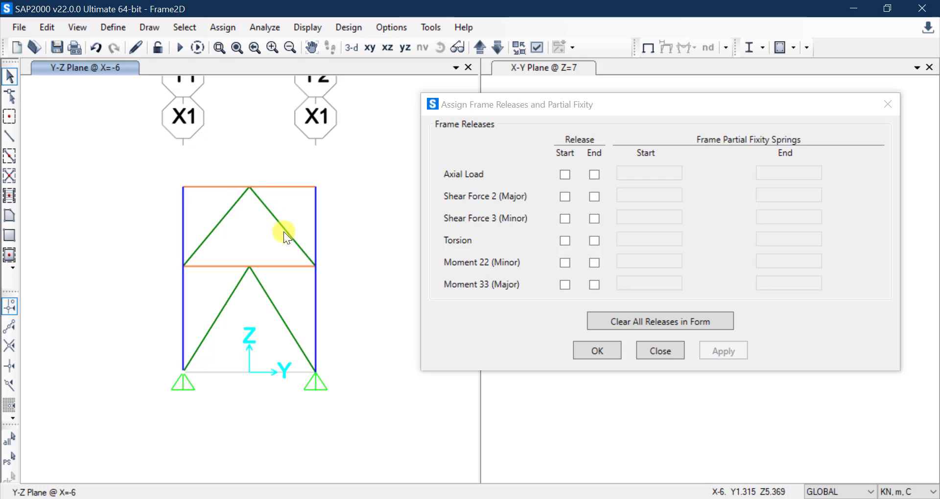
scroll(283, 234, "down", 1)
scroll(288, 248, "up", 1)
scroll(288, 248, "up", 1)
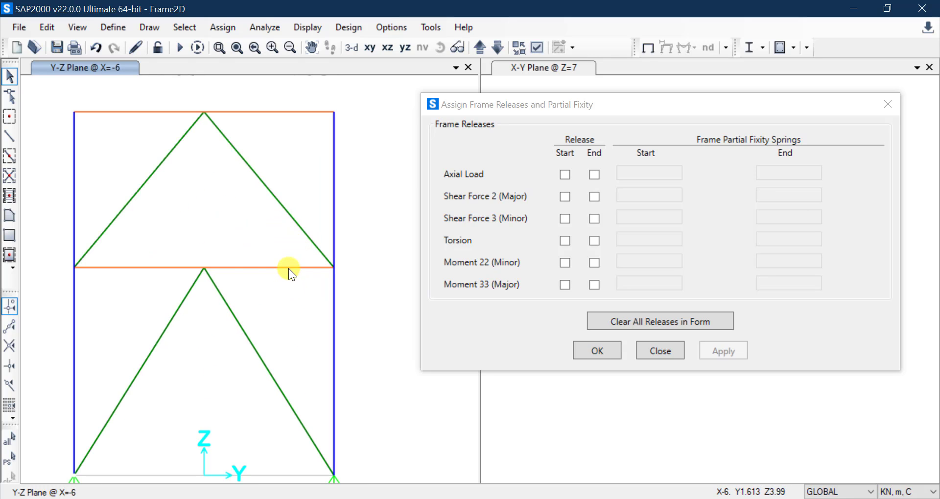
Select the Y2-side first-floor beam segment, return from the connection slide in Acrobat, and mark Moment 22 and Moment 33 for release at its end.
left_click(289, 268)
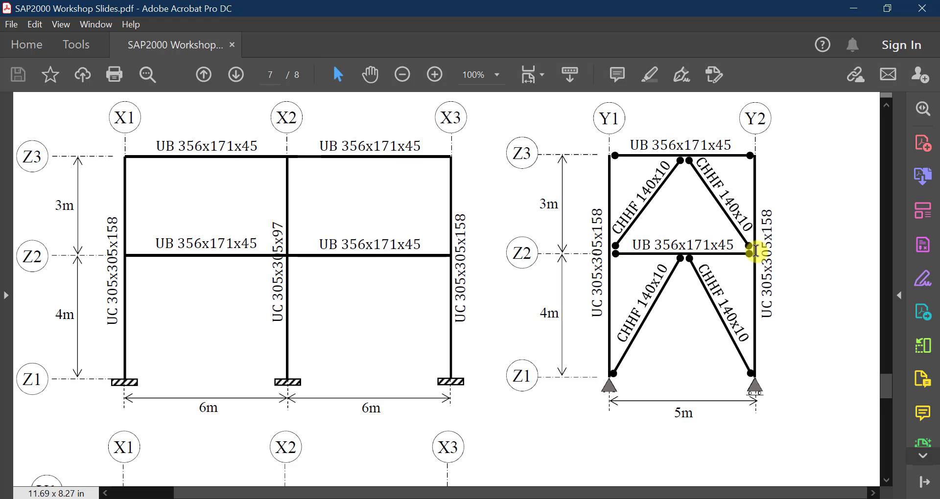
left_click(865, 7)
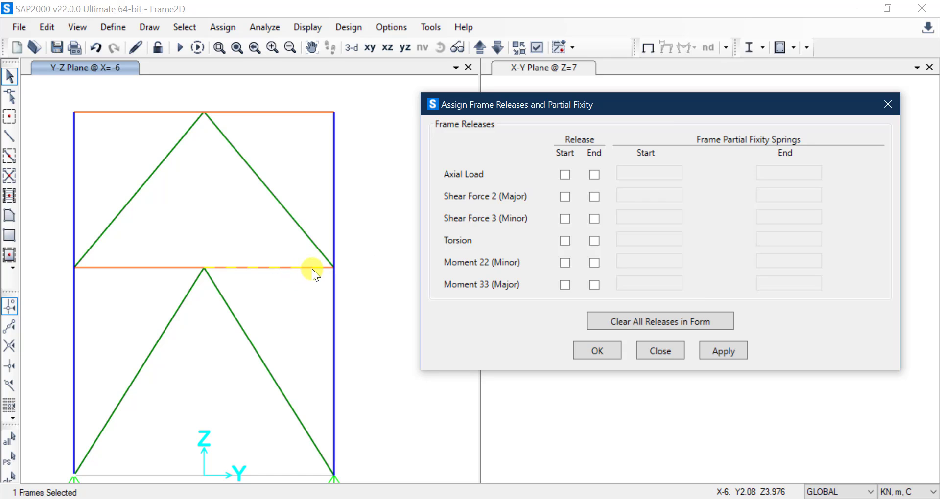
left_click(595, 285)
left_click(593, 263)
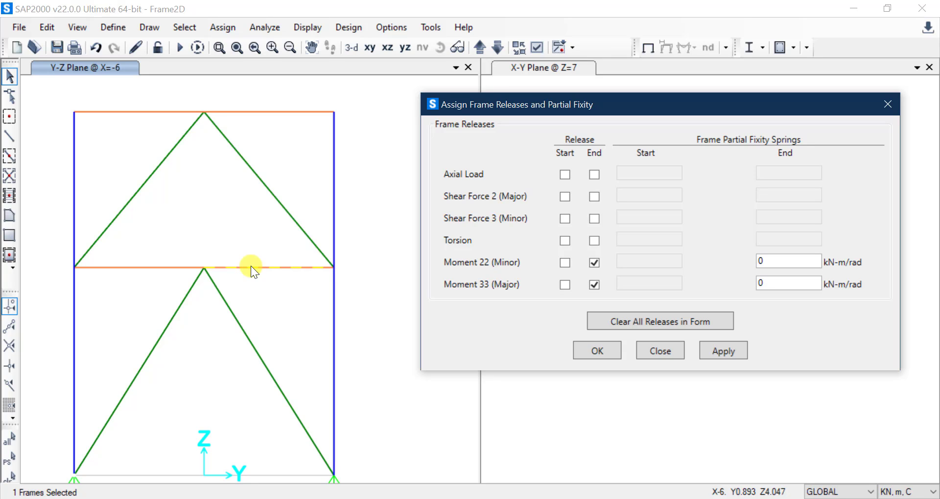
left_click(594, 240)
left_click(594, 240)
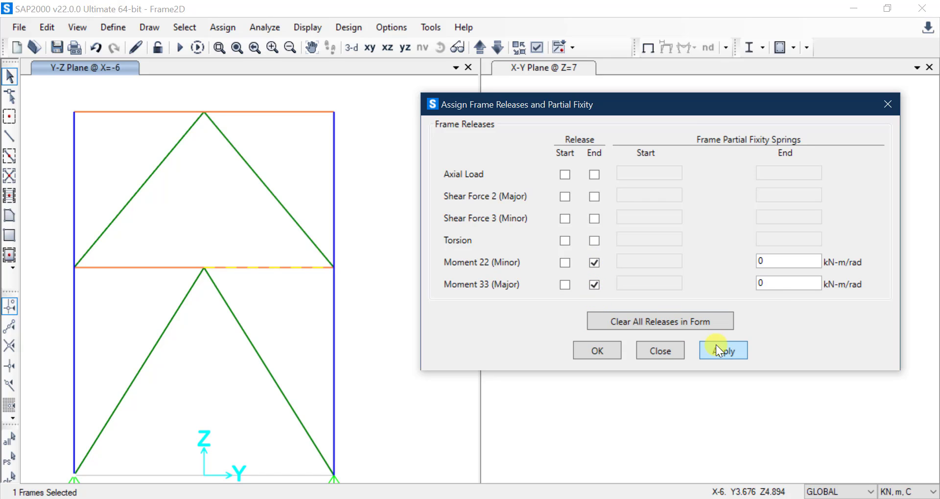
Keep the end partial fixity spring at 0 kN-m/rad and apply the end moment releases to the Y2-side first-floor beam segment.
left_click(793, 260)
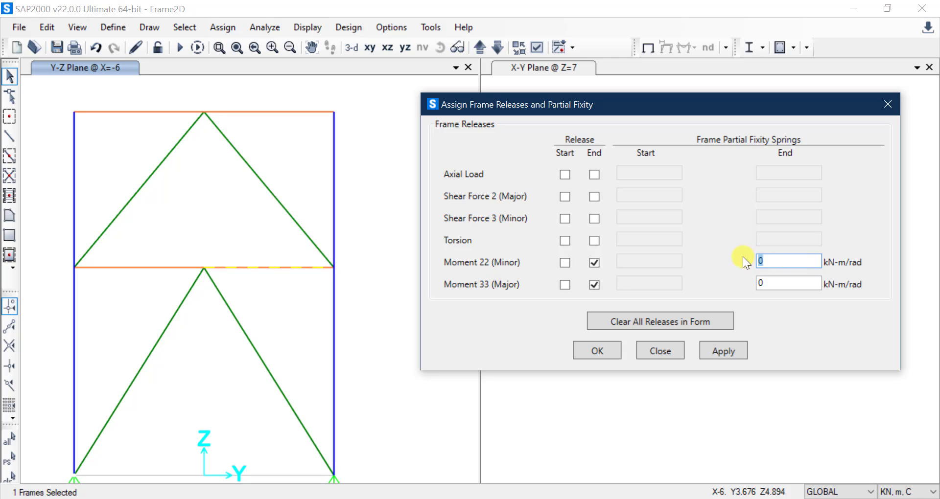
key("Tab")
left_click(796, 261)
left_click_drag(796, 261, 752, 266)
left_click(789, 259)
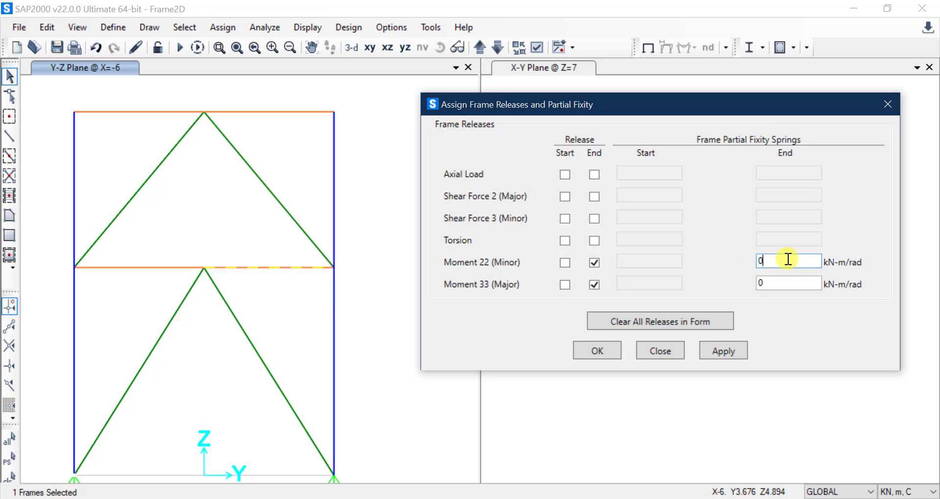
left_click_drag(788, 260, 744, 251)
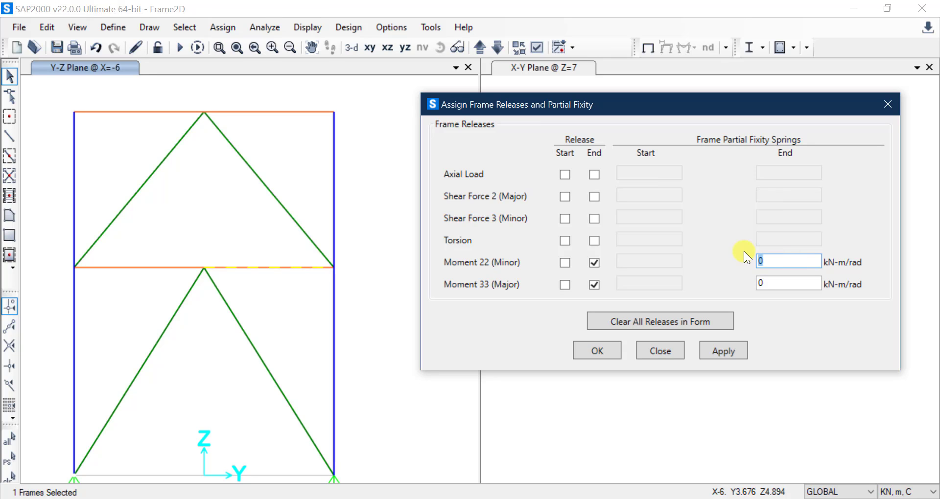
left_click(725, 351)
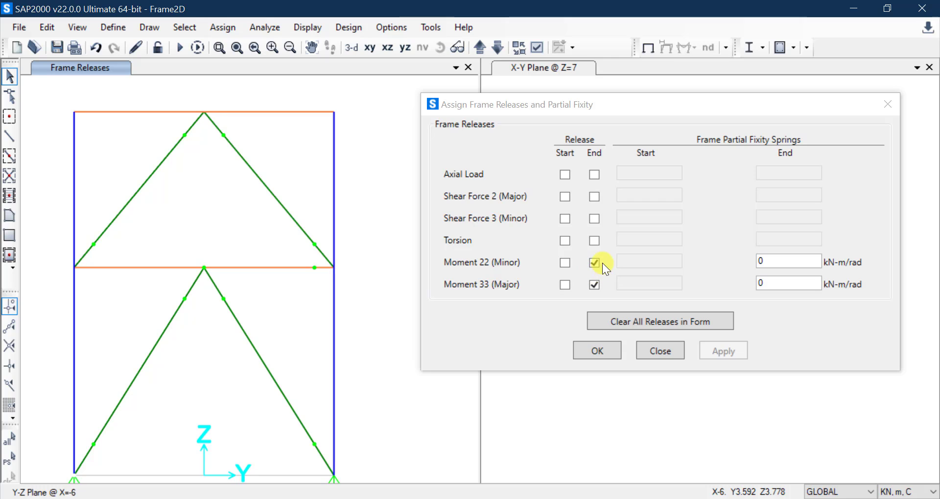
left_click(567, 283)
left_click(566, 264)
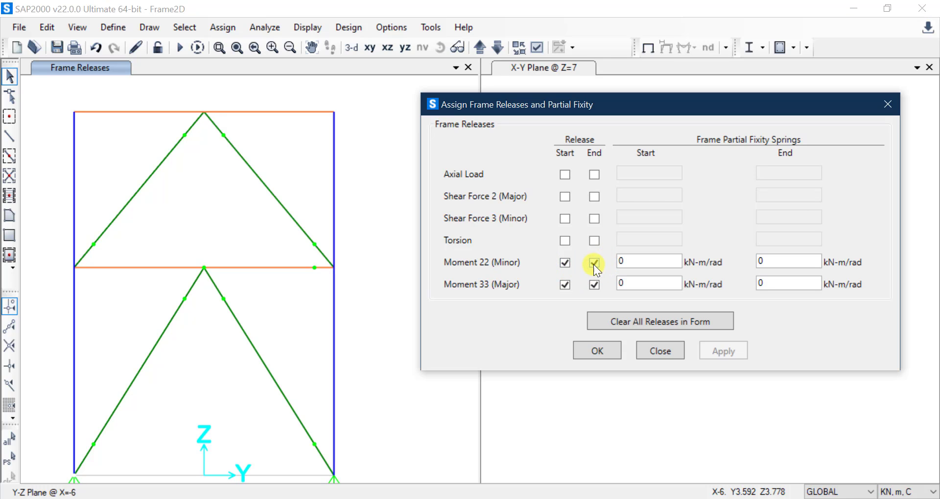
left_click(594, 263)
left_click(594, 283)
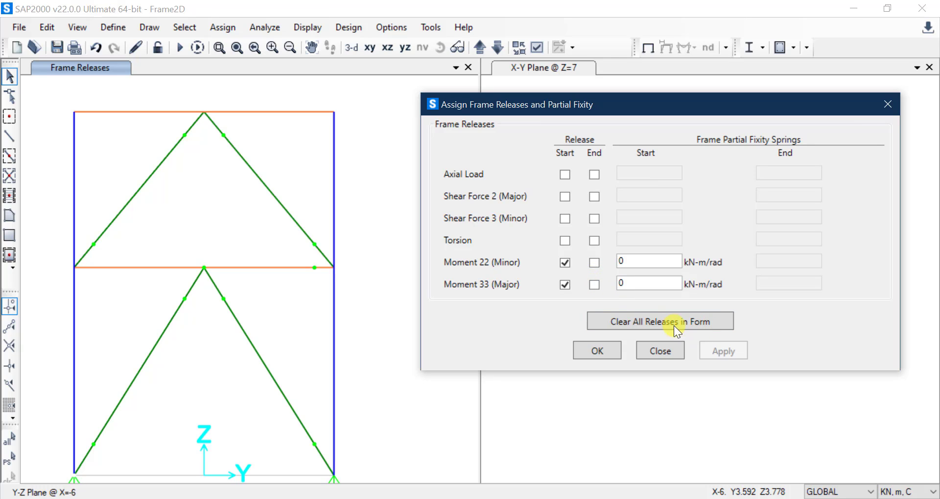
left_click(566, 283)
left_click(567, 263)
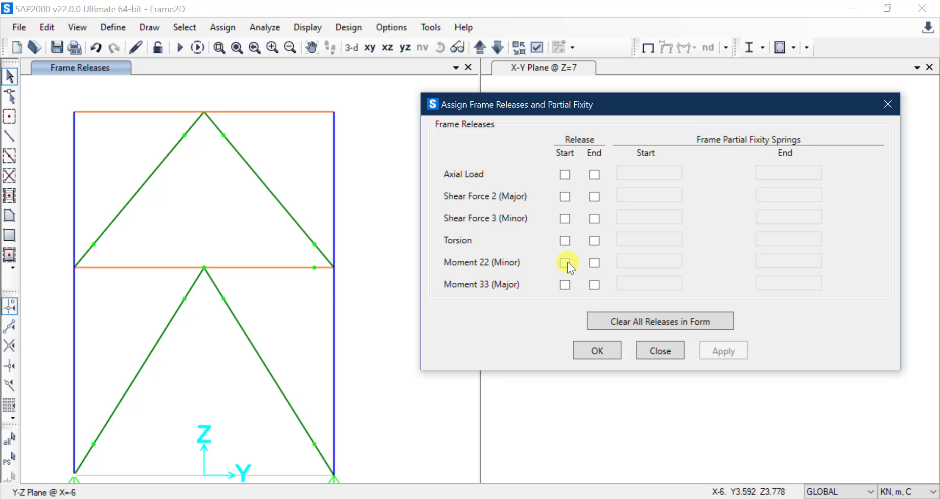
Release Moment 22 and Moment 33 at the end of the Y1-side first-floor beam segment at X=-6.
left_click(130, 267)
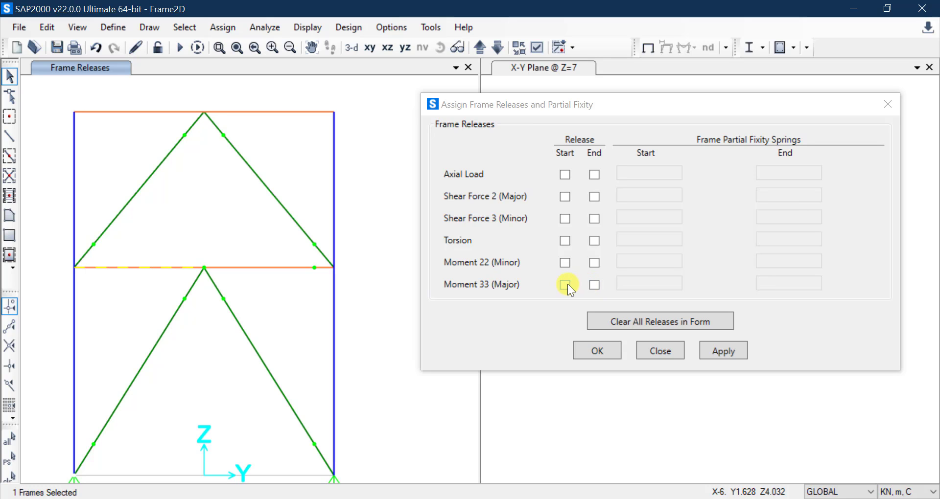
left_click(594, 285)
left_click(595, 263)
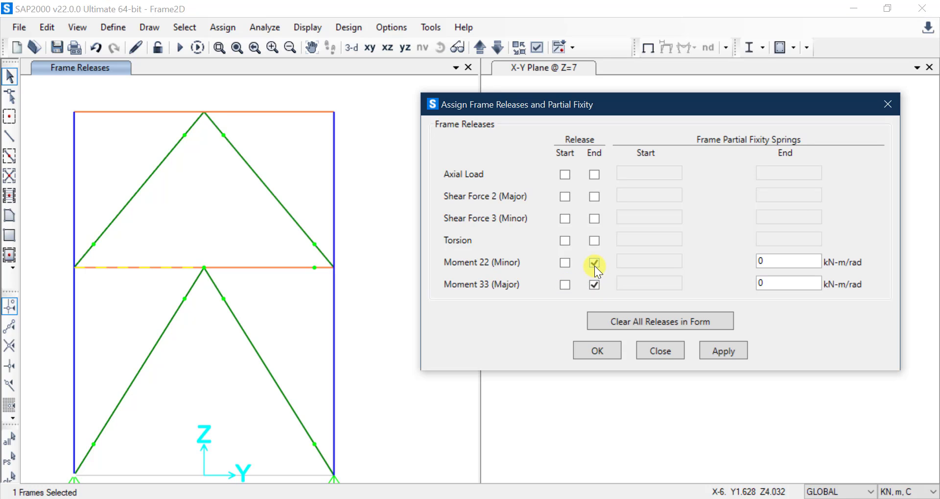
left_click(730, 348)
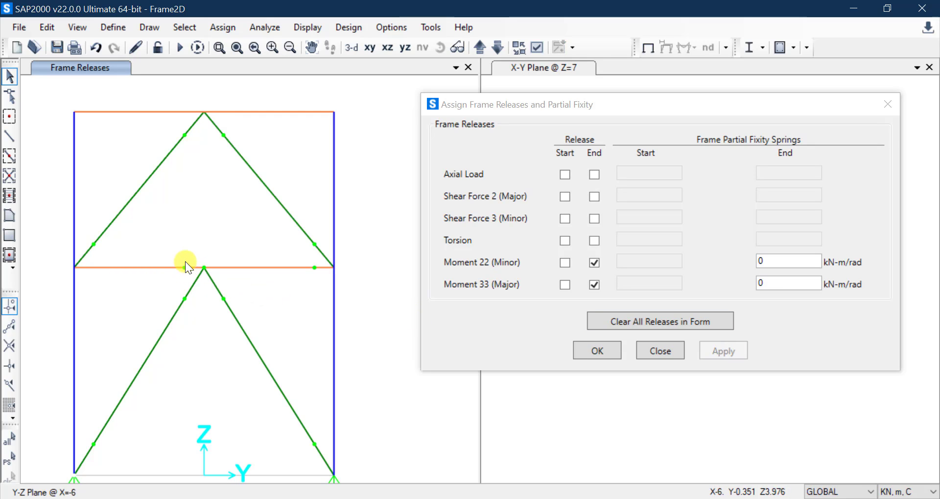
Release Moment 22 and Moment 33 at the start instead of the end of the Y1-side first-floor beam segment.
left_click(126, 268)
left_click(565, 285)
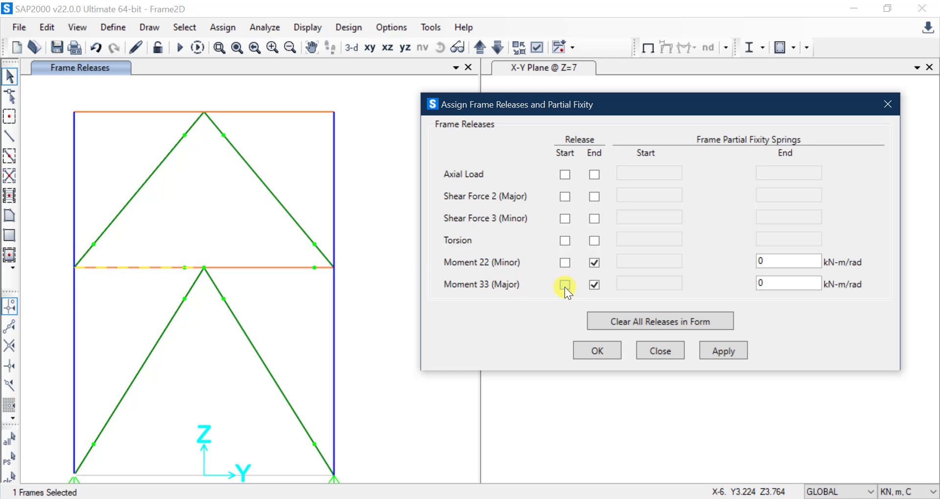
left_click(565, 263)
left_click(594, 263)
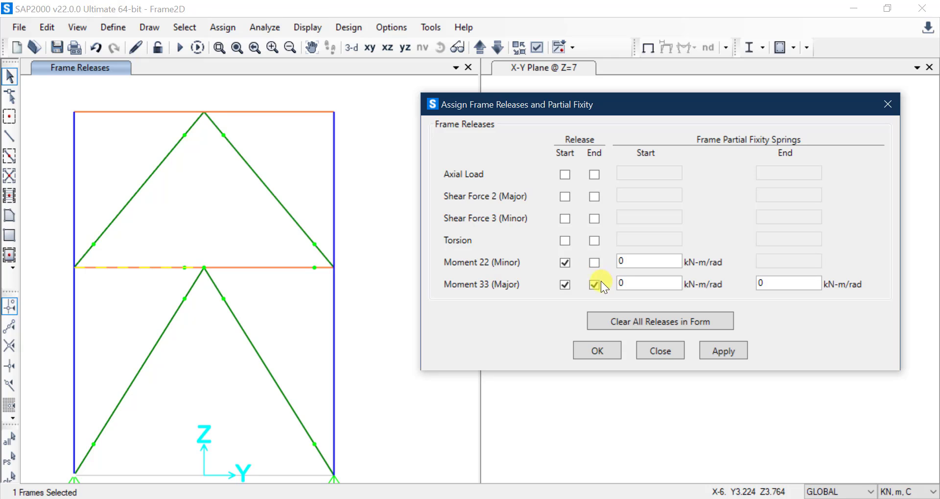
left_click(594, 285)
left_click(724, 352)
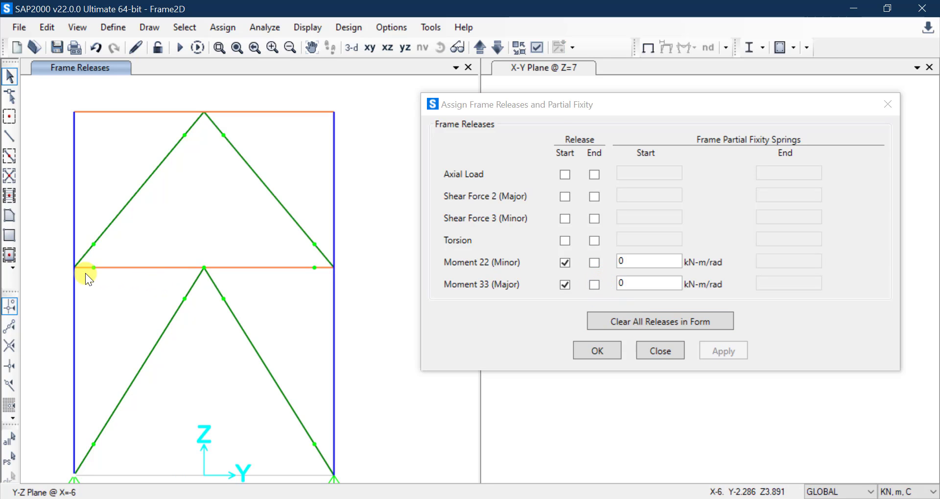
Release Moment 22 and Moment 33 at the start of the Y1-side X1 roof segment and the Y2-side X3 roof and first-floor segments.
left_click(122, 112)
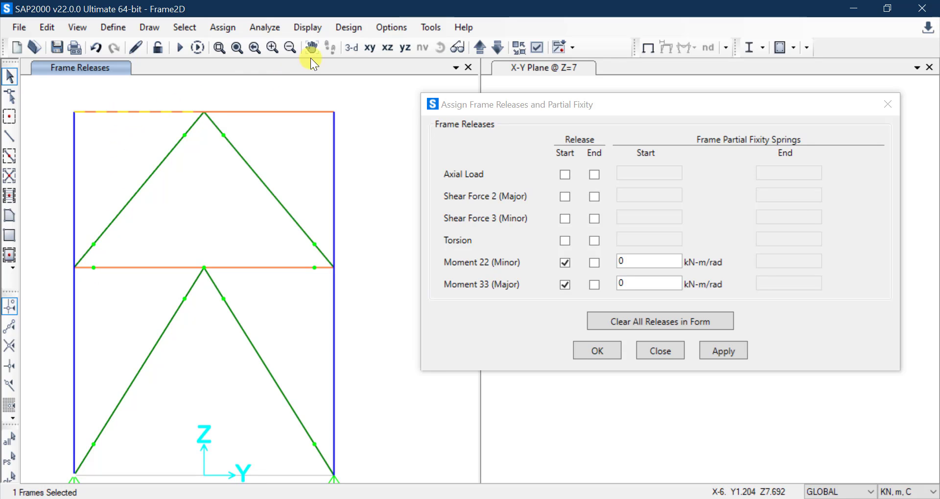
left_click(345, 50)
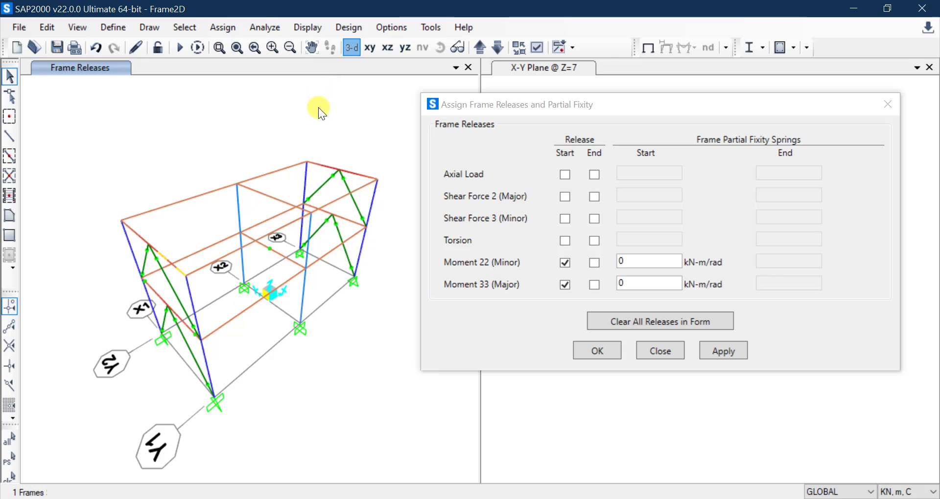
left_click(320, 163)
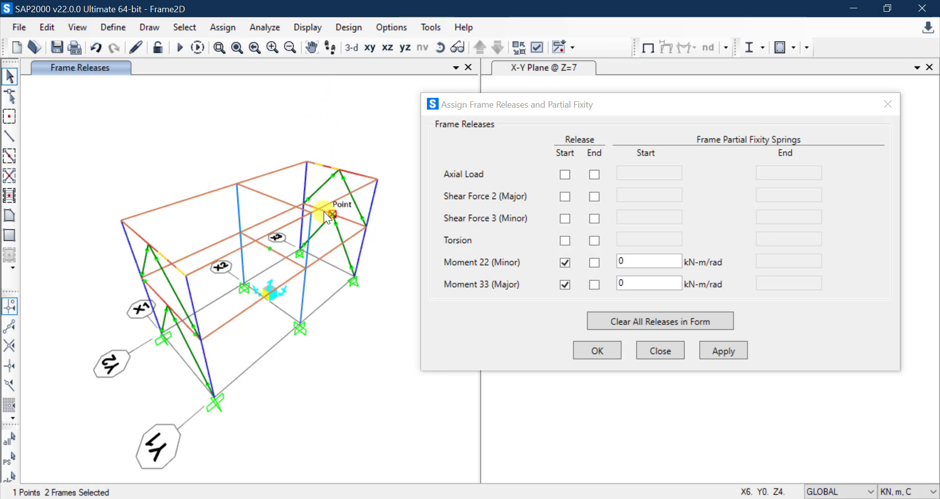
scroll(327, 215, "down", 3)
scroll(321, 219, "up", 6)
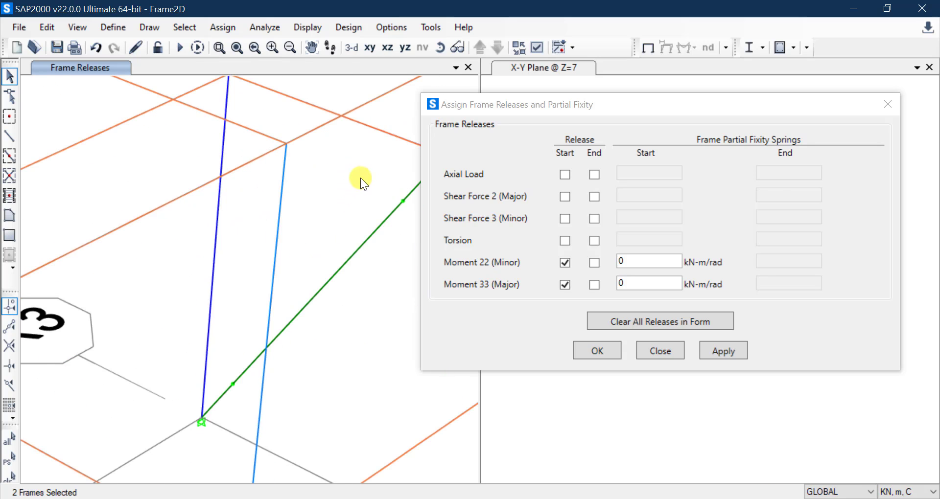
scroll(382, 133, "down", 3)
left_click(384, 132)
scroll(307, 247, "up", 2)
scroll(308, 246, "down", 3)
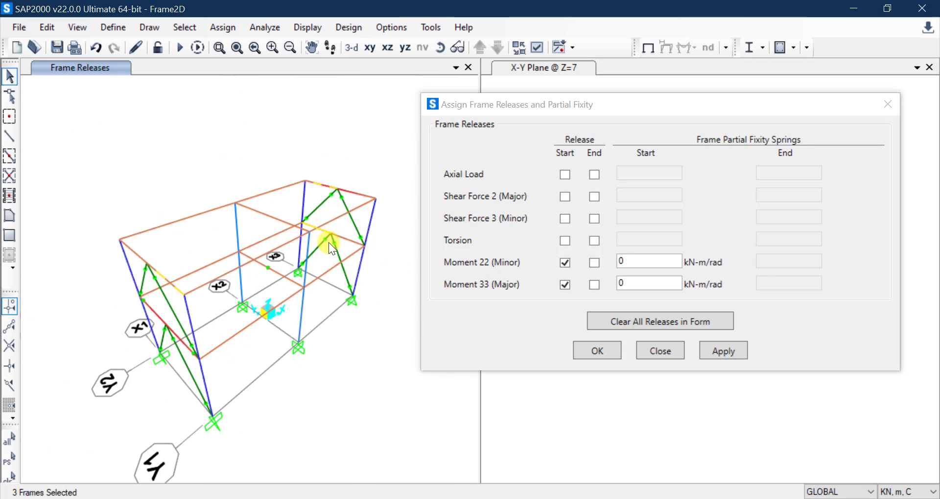
left_click(713, 348)
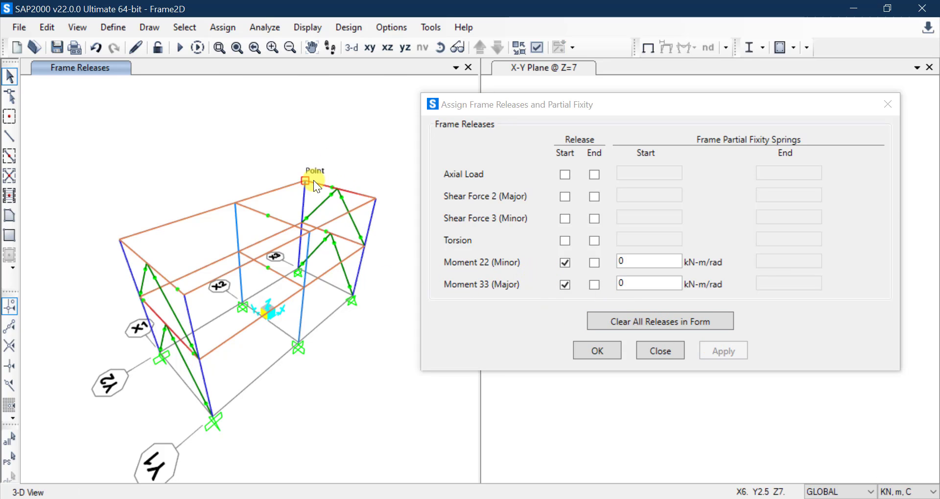
Release Moment 22 and Moment 33 at the end instead of the start of the Y2-side X3 roof and first-floor segments.
scroll(310, 191, "down", 2)
scroll(350, 219, "up", 4)
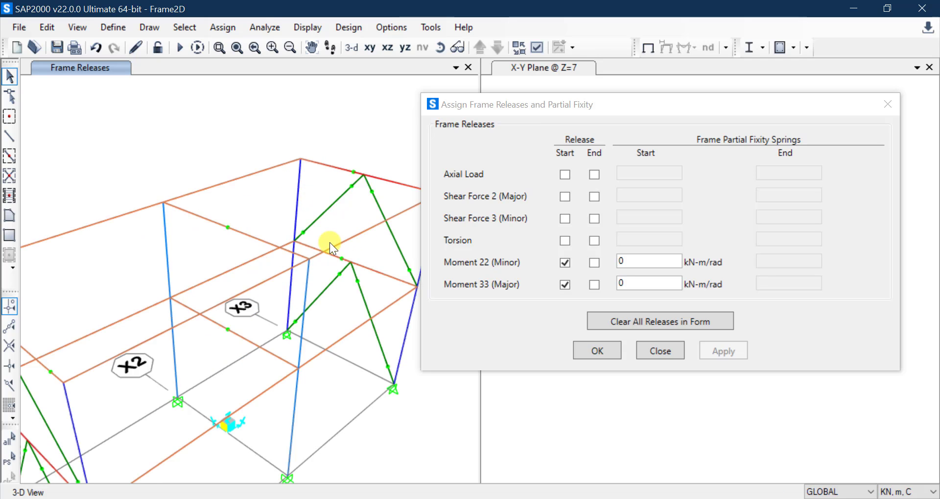
scroll(330, 240, "up", 2)
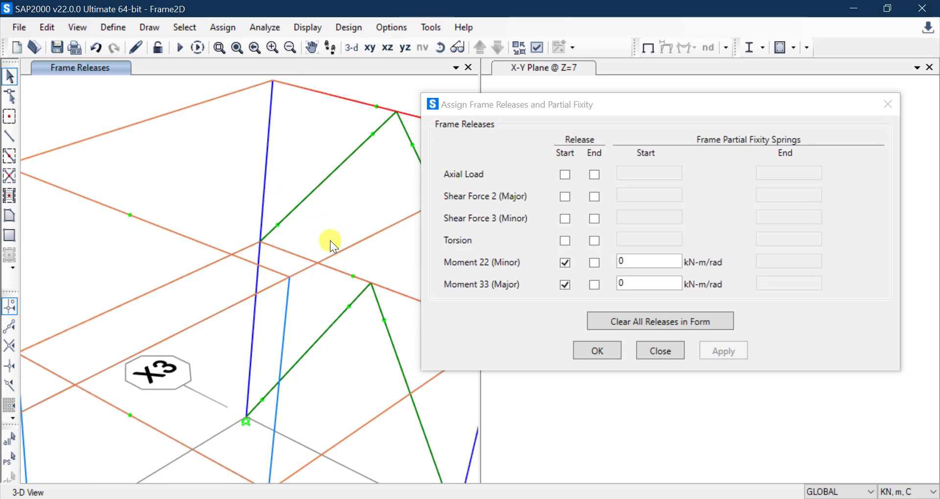
left_click(298, 255)
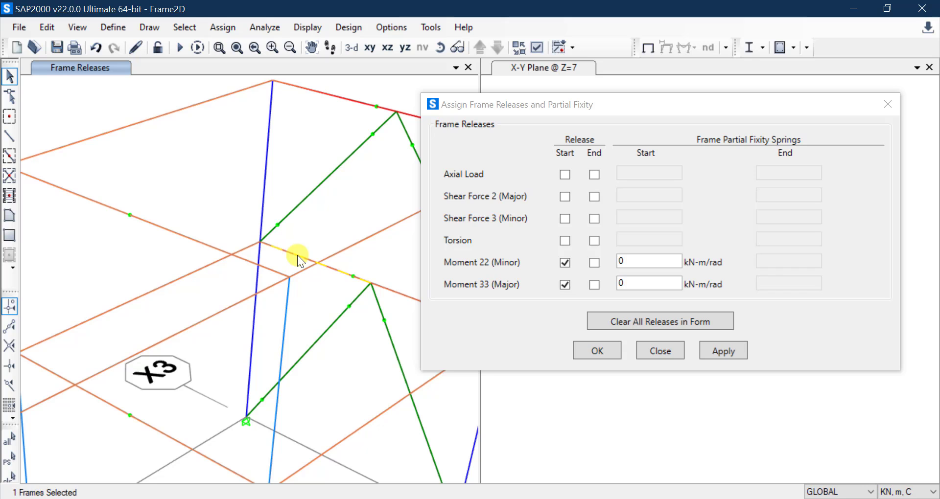
left_click(321, 95)
left_click(595, 263)
left_click(594, 285)
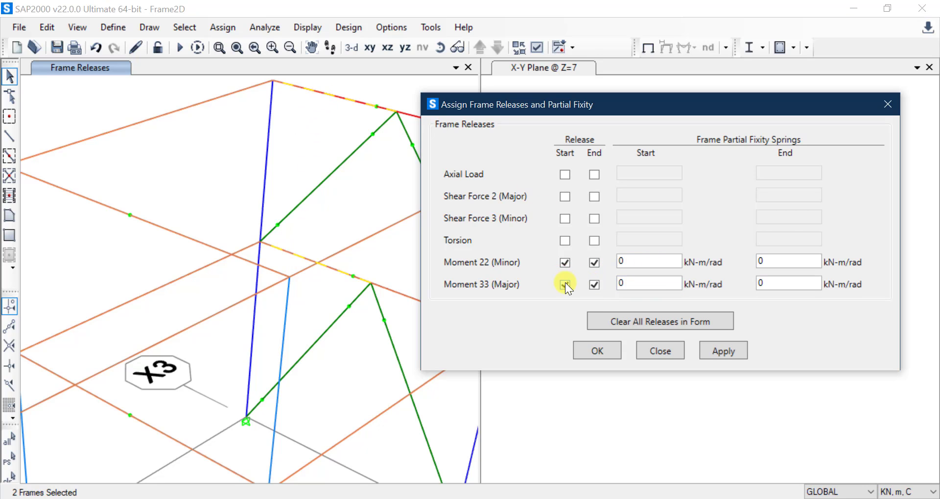
left_click(565, 285)
left_click(565, 263)
left_click(720, 351)
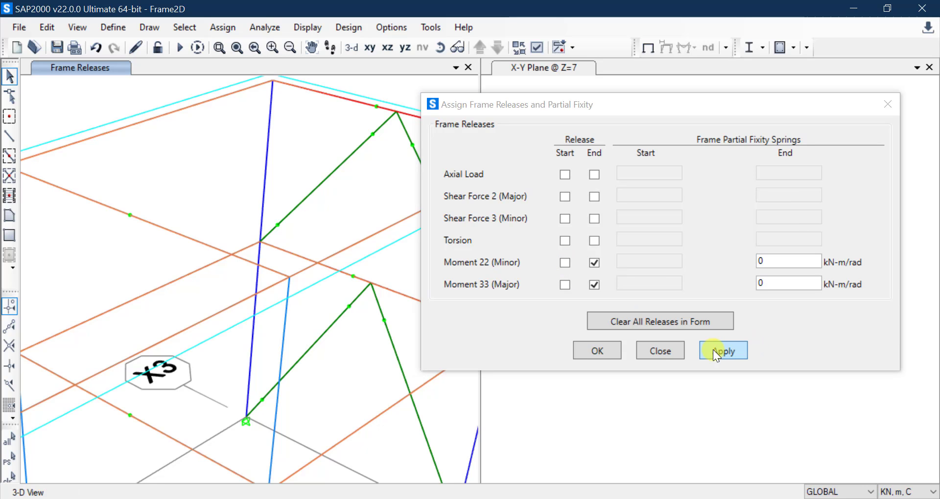
Release Moment 22 and Moment 33 at the end of the Y2-side X1 roof beam segment.
scroll(351, 284, "down", 5)
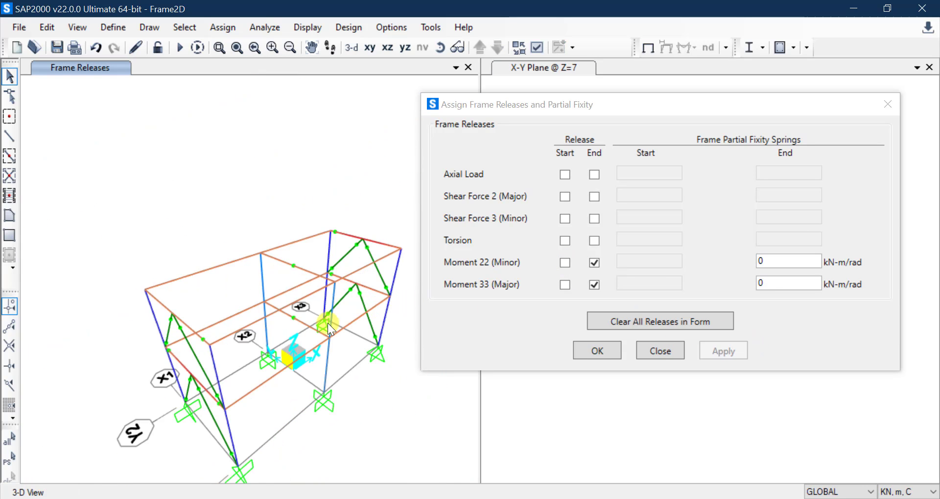
scroll(167, 319, "up", 4)
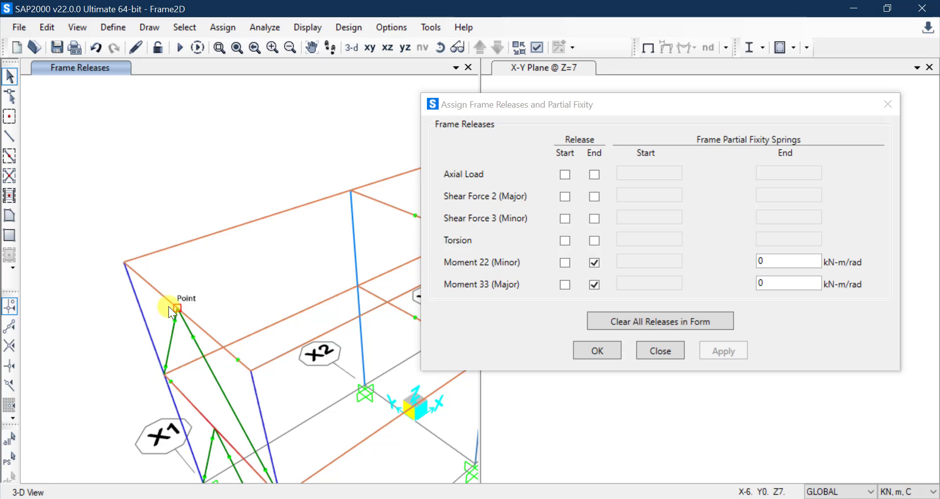
left_click(160, 293)
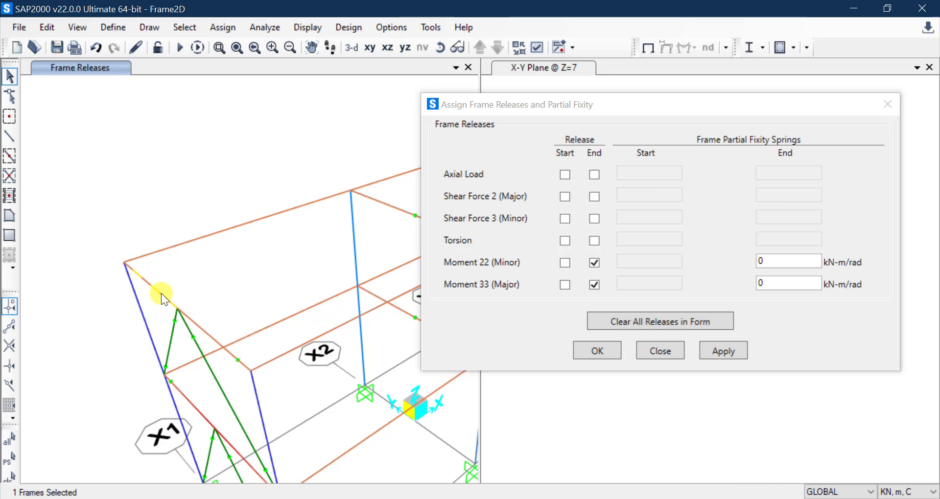
left_click(728, 351)
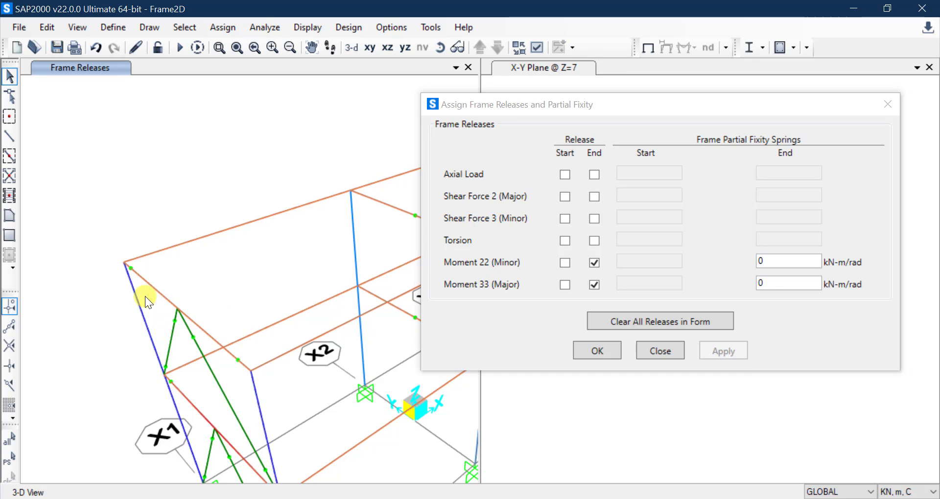
Try releasing Moment 22 and Moment 33 at the end of the Y1-side X3 roof and first-floor beam segments.
scroll(145, 296, "down", 3)
scroll(320, 286, "up", 5)
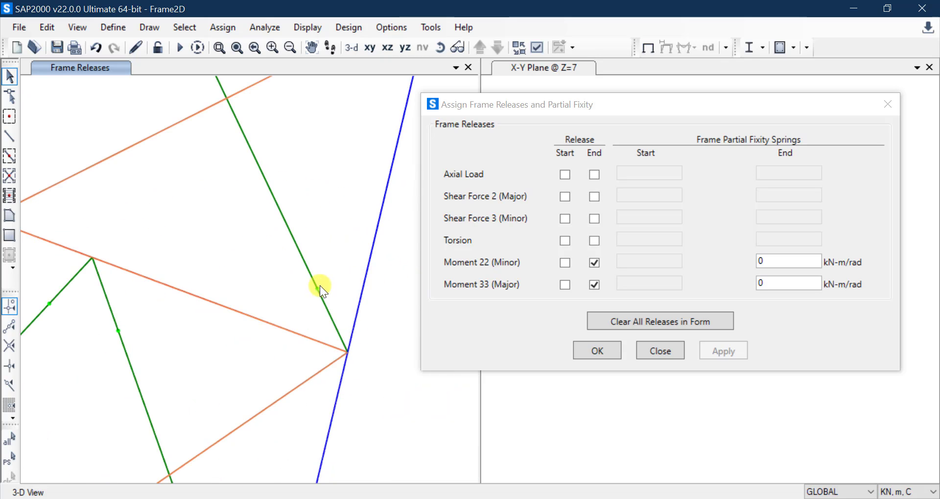
left_click(249, 313)
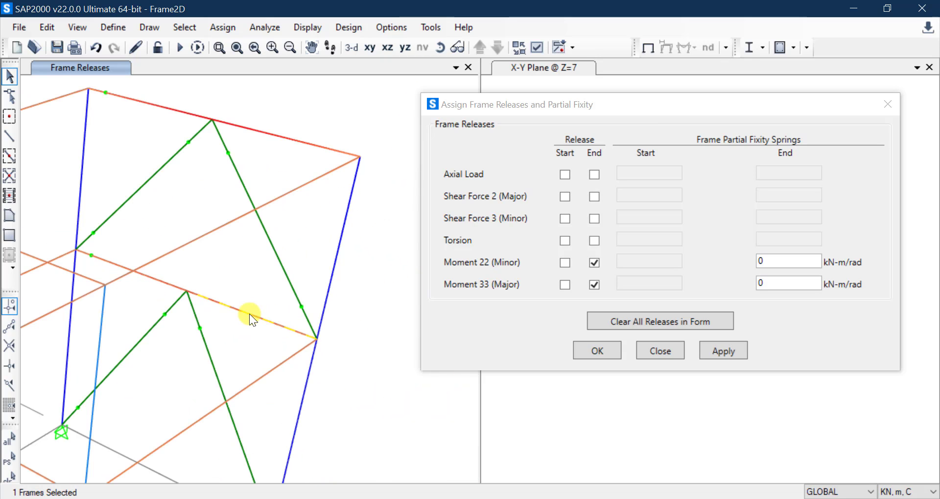
left_click(309, 145)
left_click(718, 350)
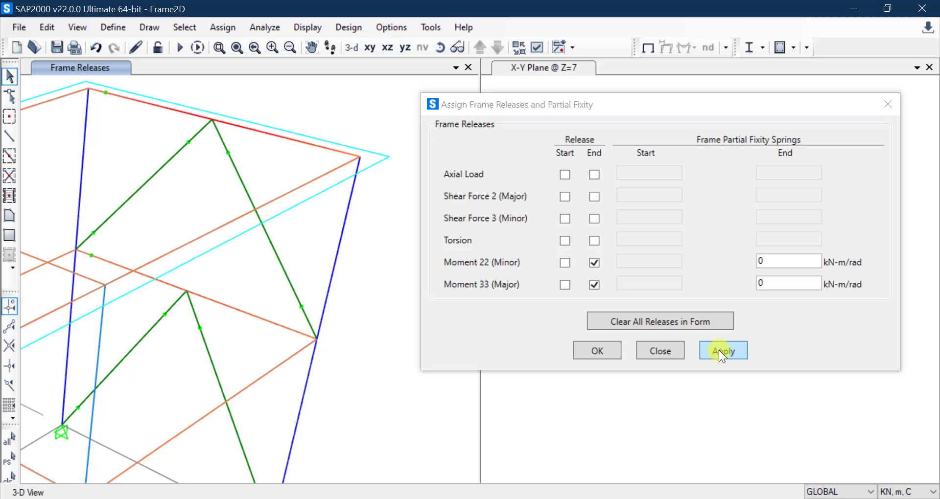
Release Moment 22 and Moment 33 only at the start of the Y1-side X3 roof and first-floor segments and finish the release assignment.
left_click(284, 137)
left_click(248, 313)
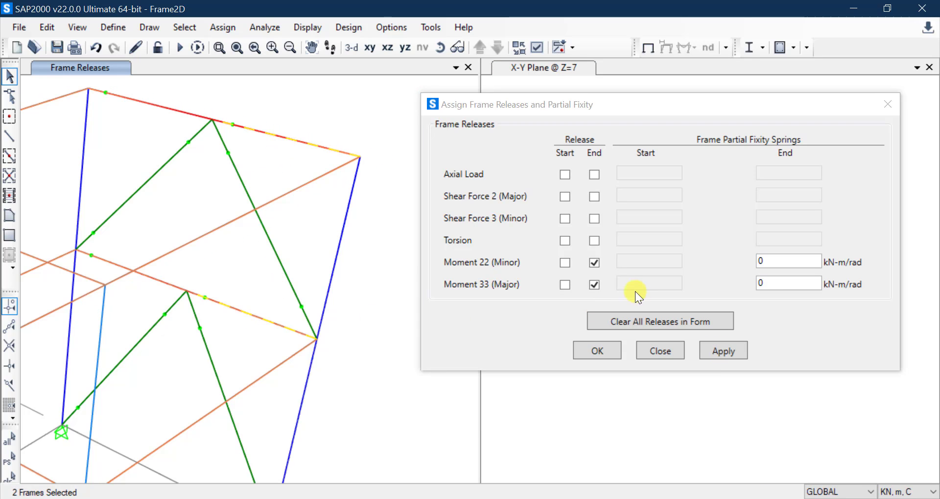
left_click(566, 284)
left_click(566, 262)
left_click(593, 262)
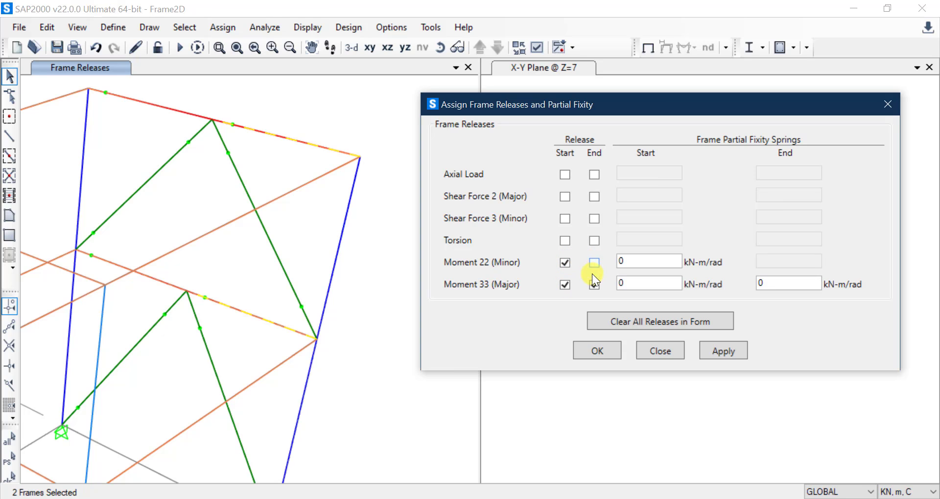
left_click(593, 285)
left_click(720, 352)
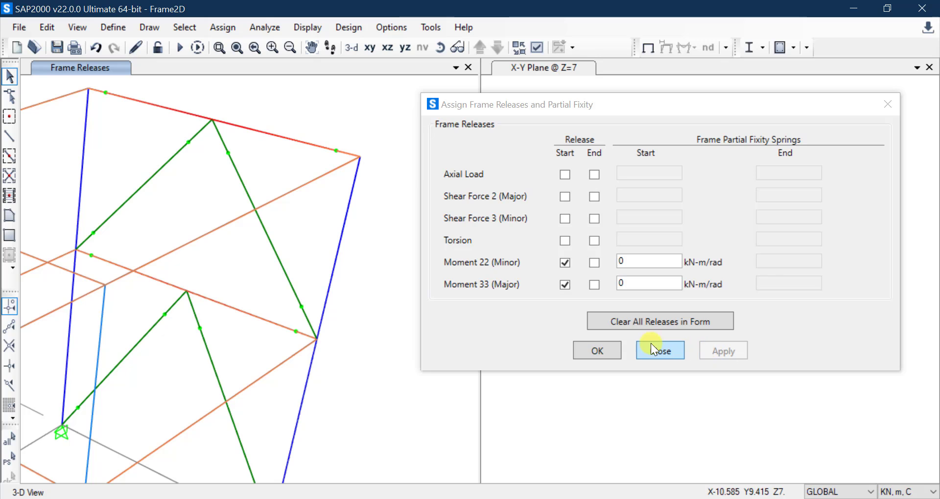
left_click(609, 351)
Examine the release markers on the beams and braces of the X1 and X3 end frames in the 3D view.
scroll(416, 228, "down", 5)
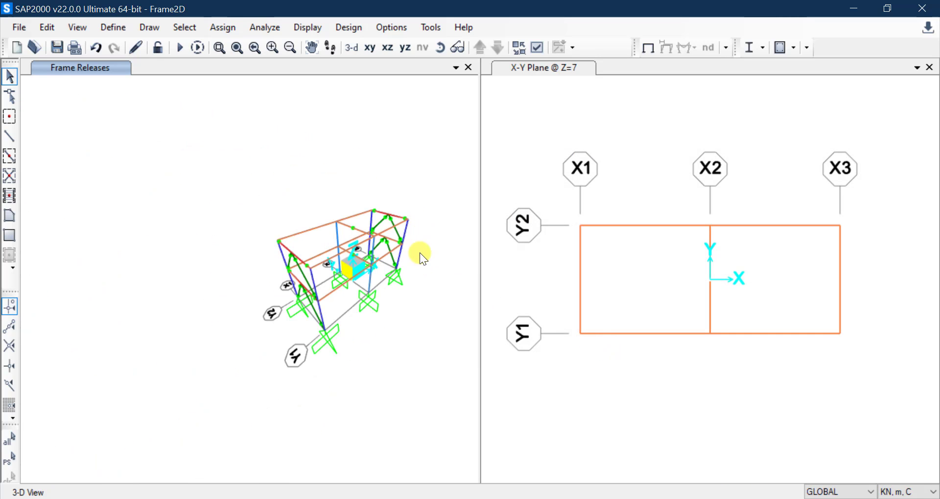
scroll(396, 272, "up", 2)
scroll(412, 271, "down", 1)
scroll(431, 241, "up", 2)
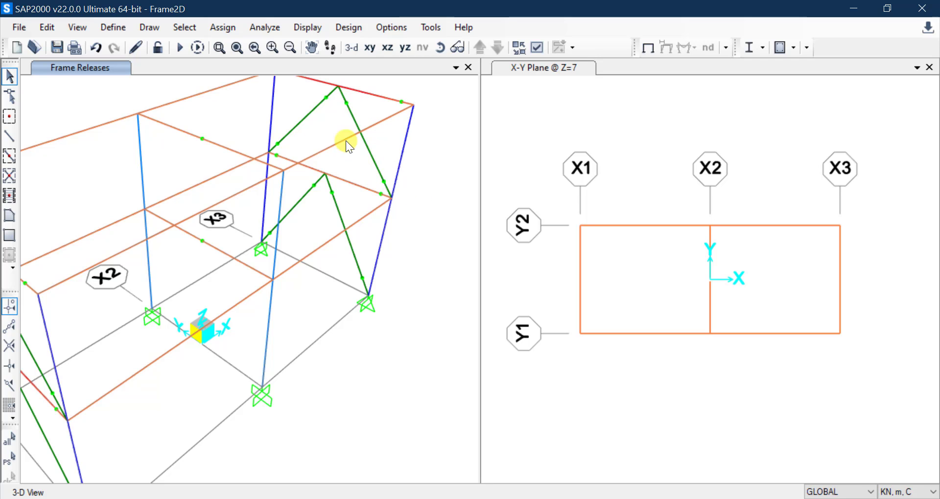
scroll(388, 210, "up", 1)
scroll(389, 212, "down", 3)
scroll(363, 136, "up", 2)
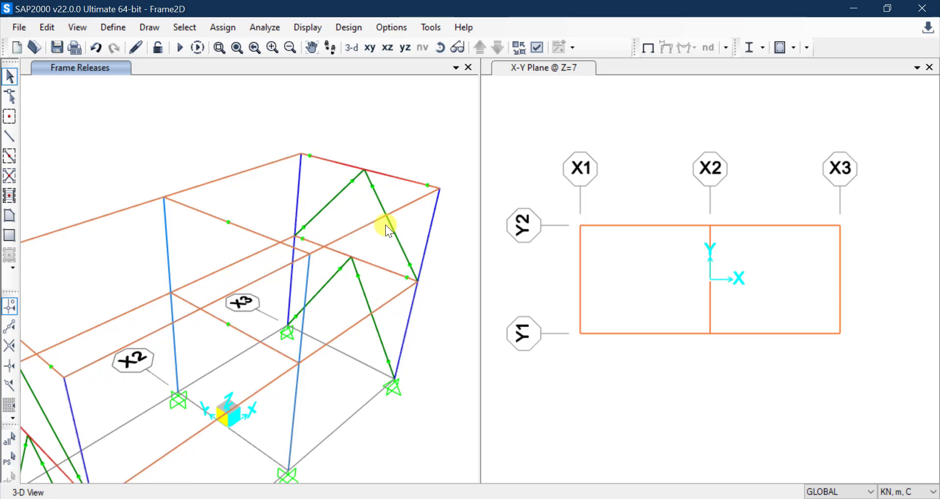
scroll(384, 224, "down", 2)
scroll(219, 359, "up", 2)
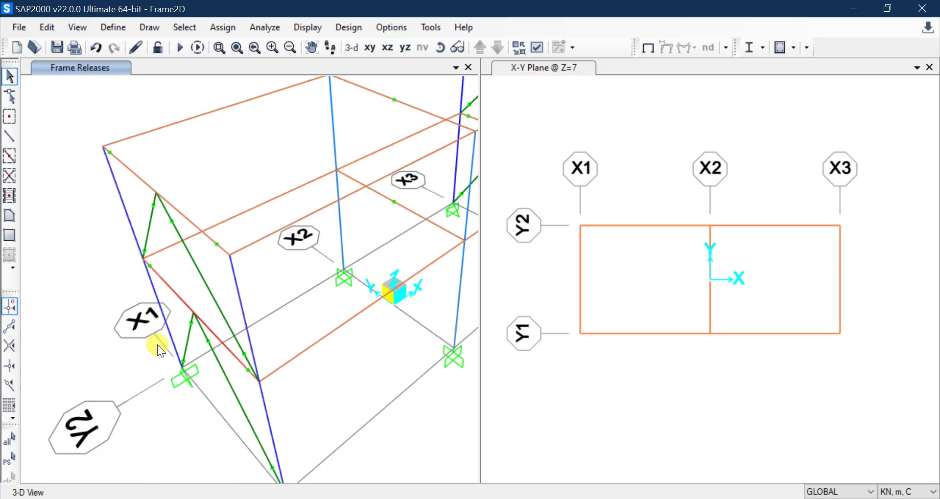
scroll(199, 331, "up", 1)
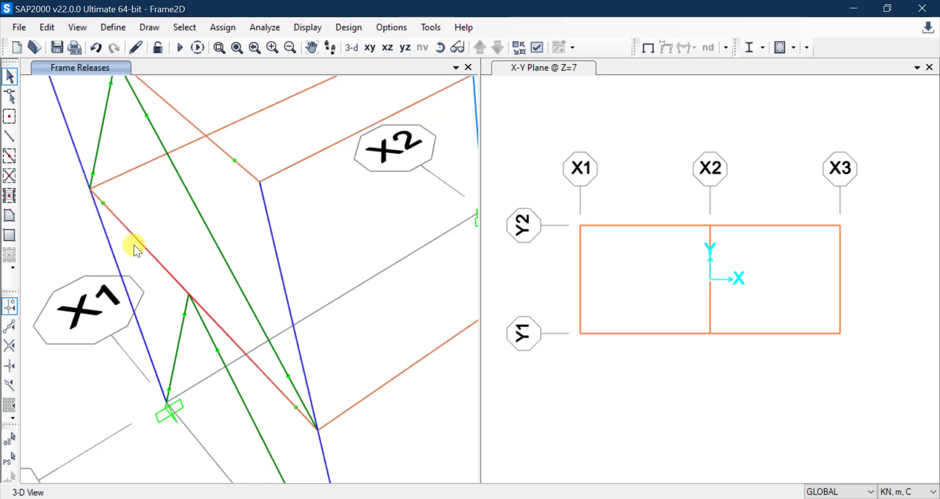
scroll(107, 281, "down", 4)
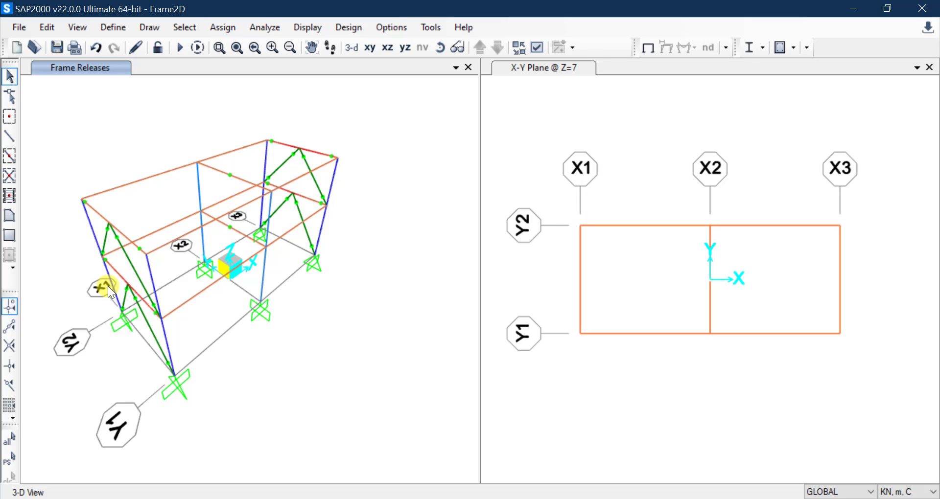
scroll(55, 284, "up", 3)
scroll(54, 292, "down", 3)
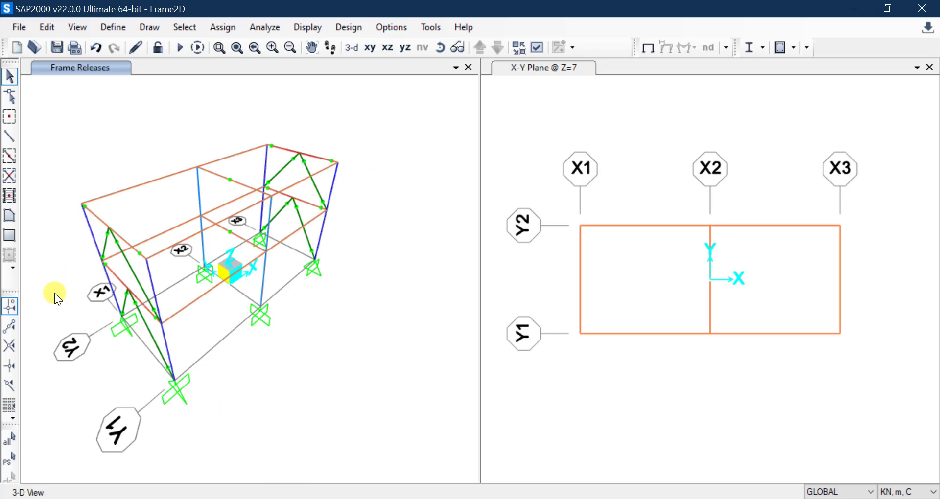
left_click(237, 51)
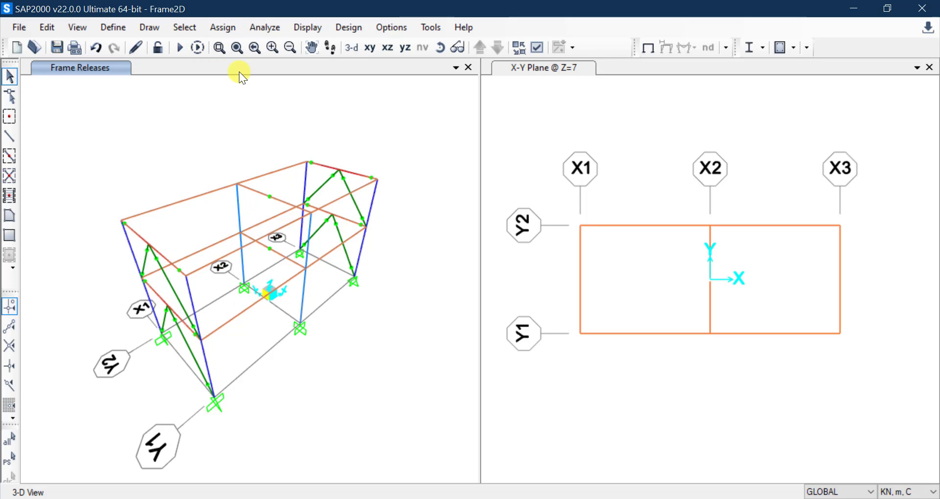
Open the joint constraints assignment and place its dialog clear of the 3D model.
left_click(225, 27)
left_click(225, 27)
left_click(223, 28)
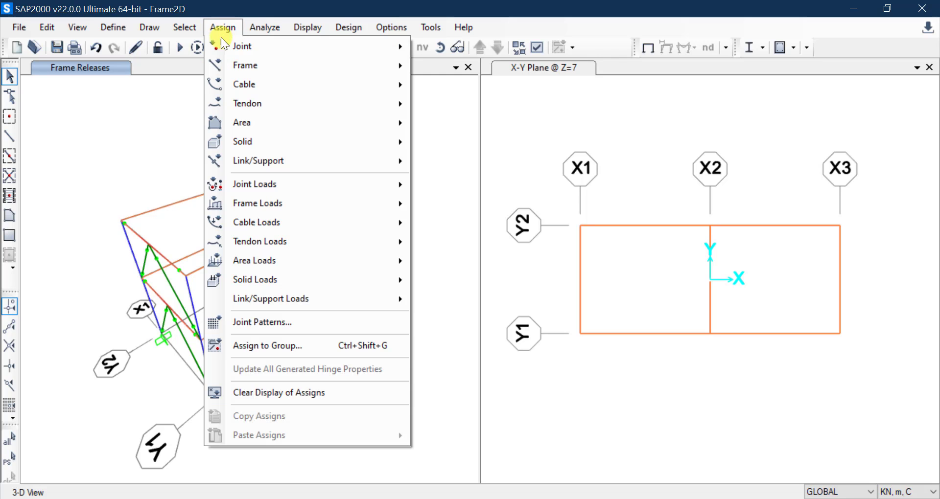
mouse_move(224, 43)
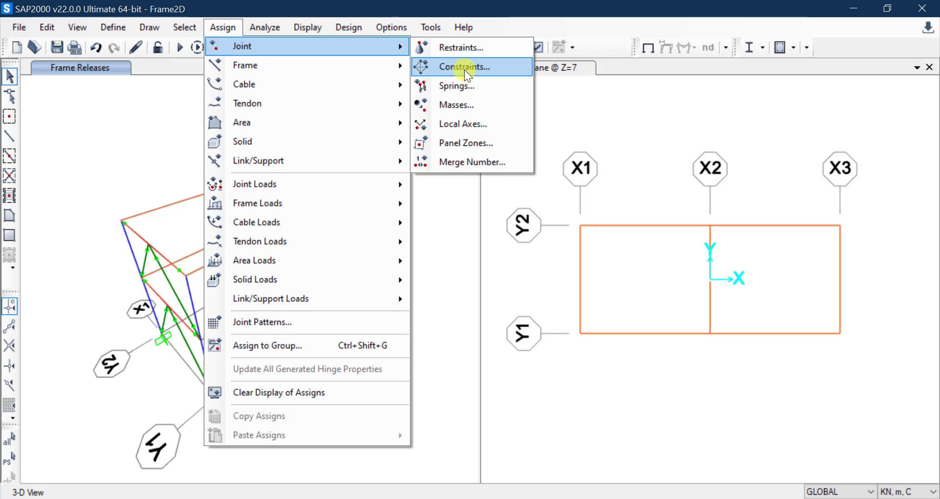
left_click(157, 135)
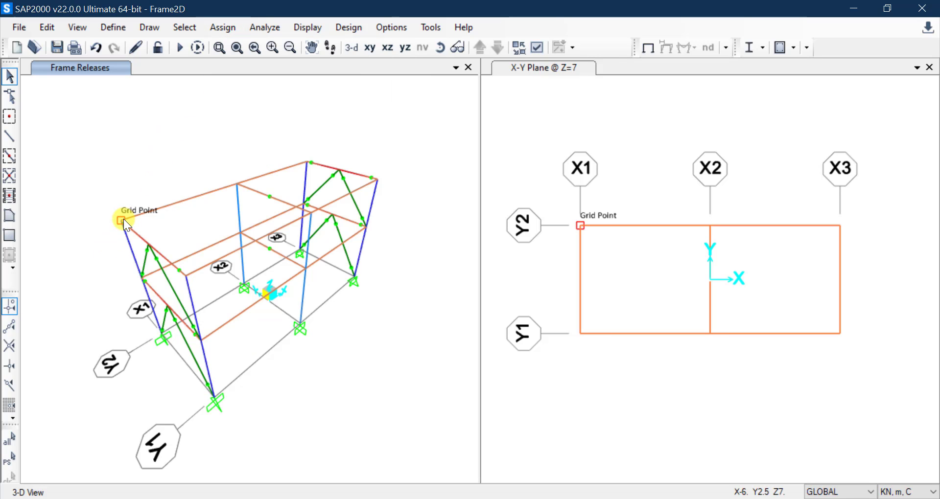
left_click(222, 29)
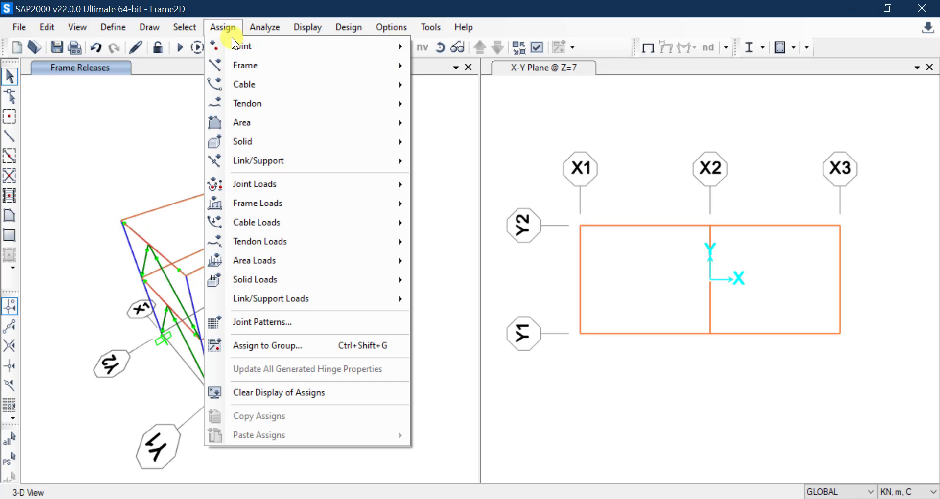
mouse_move(405, 45)
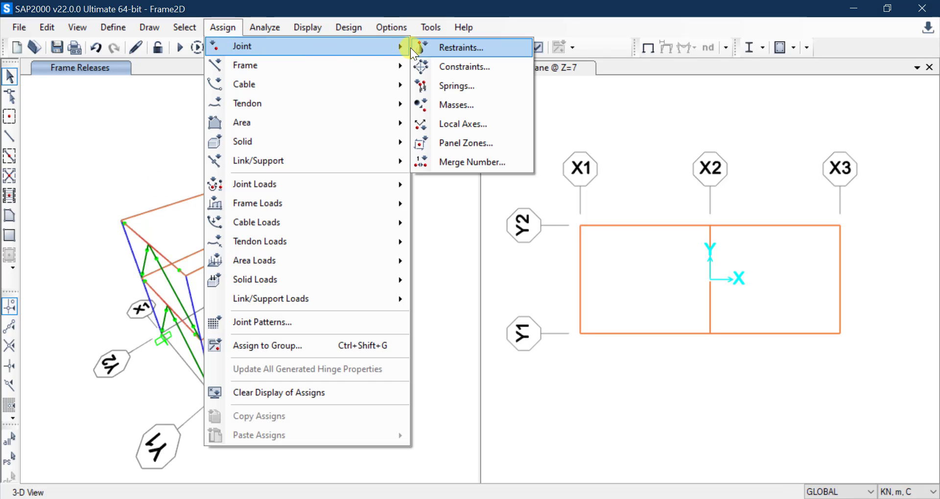
left_click(429, 66)
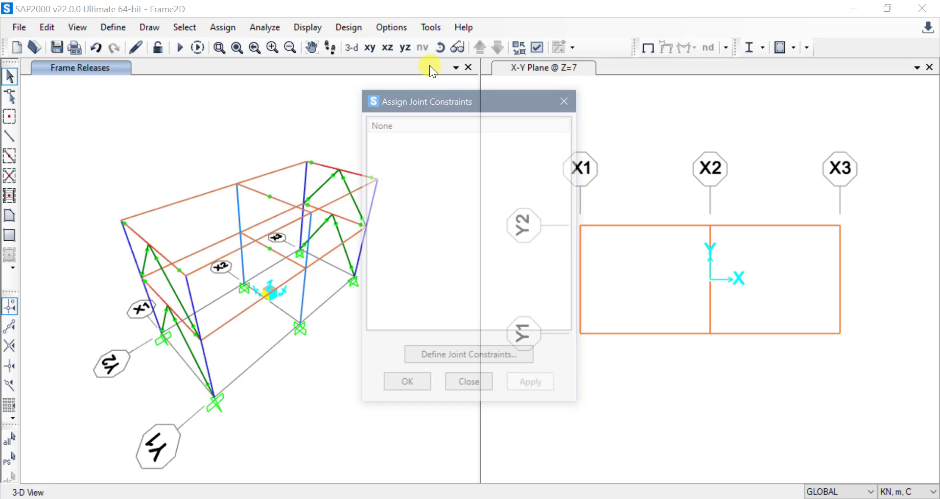
left_click_drag(450, 97, 554, 68)
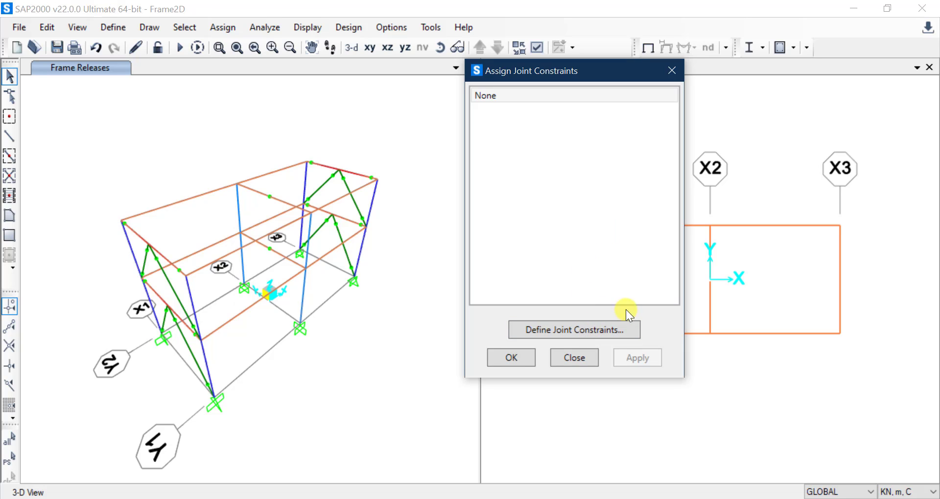
Open the joint constraint definitions, look through the available types and choose Diaphragm as the constraint type to add.
left_click(123, 31)
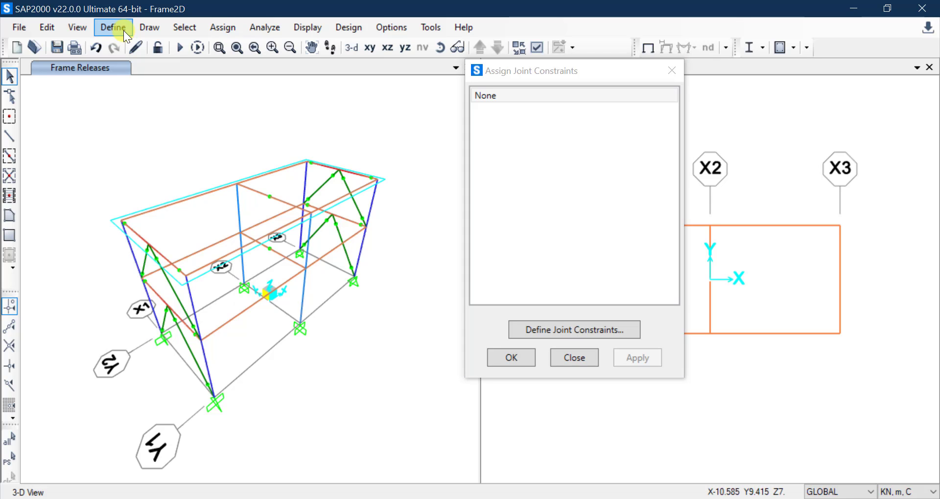
left_click(619, 71)
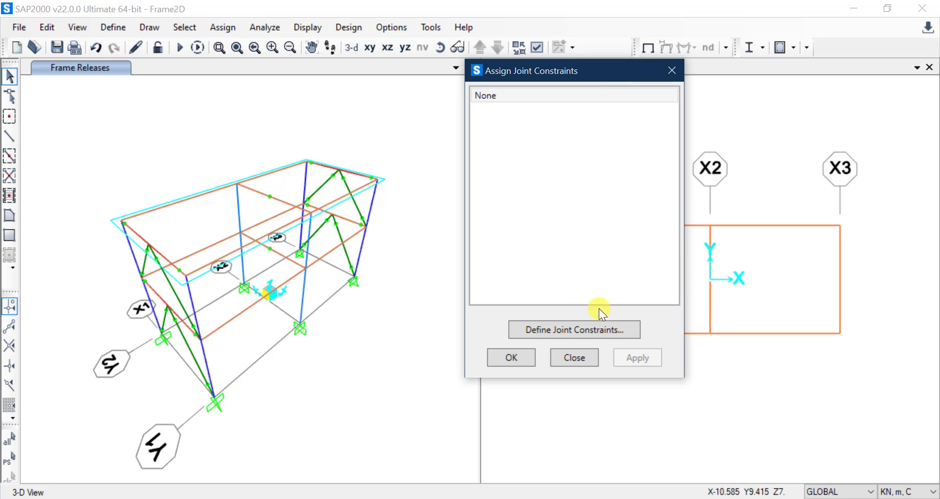
left_click(585, 332)
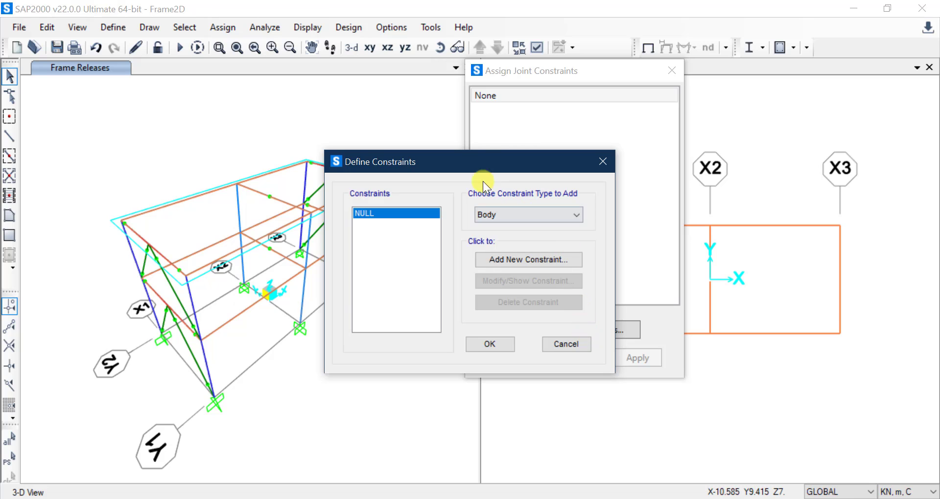
left_click_drag(484, 156, 604, 79)
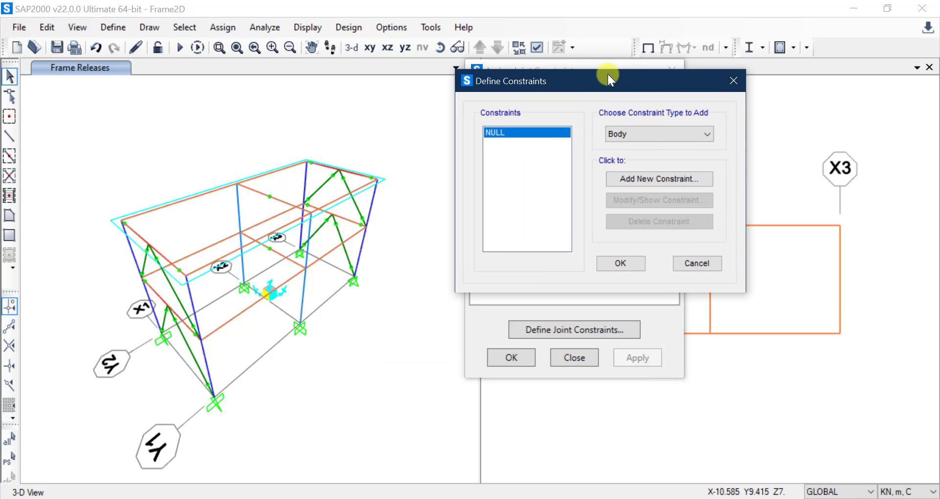
left_click(696, 135)
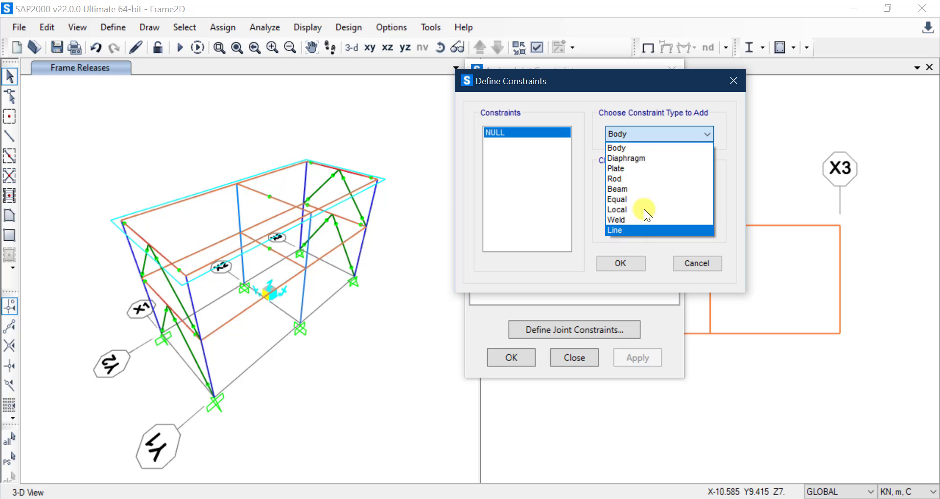
left_click(706, 133)
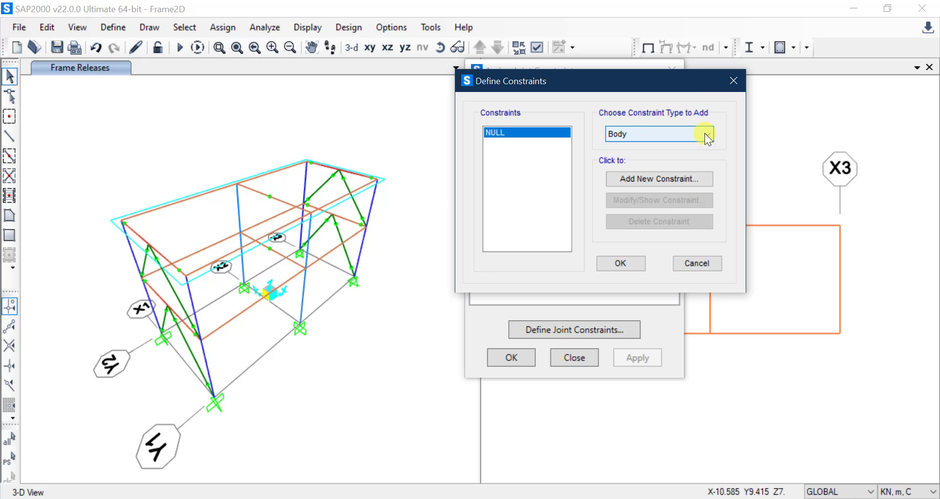
left_click(705, 133)
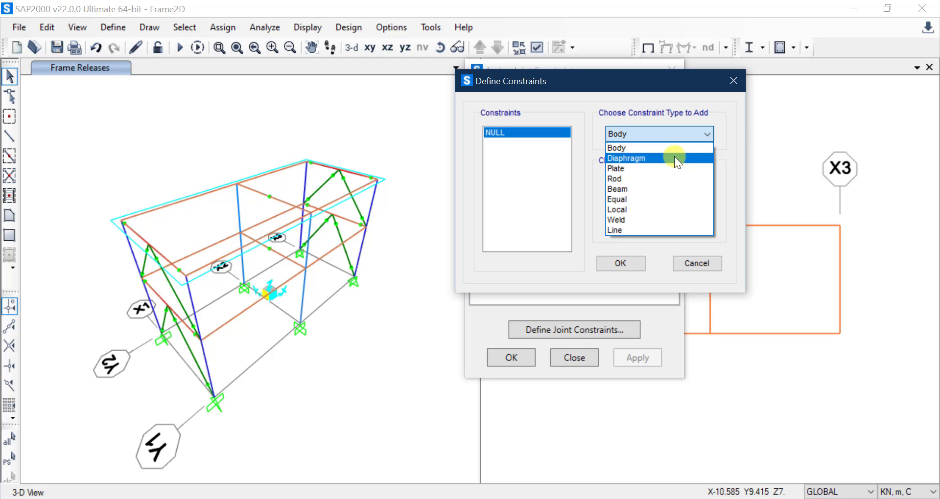
left_click(674, 157)
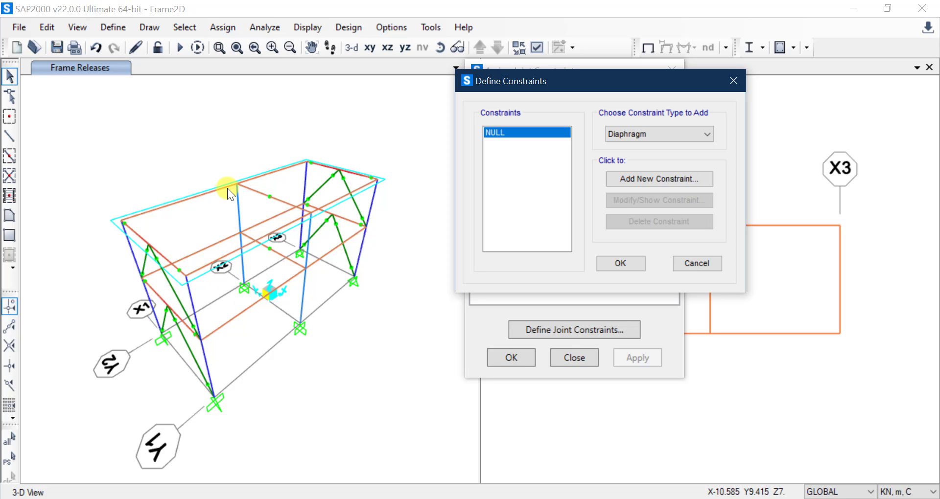
Start a new diaphragm constraint and keep DIAPH1 as its name.
left_click(695, 140)
left_click(695, 140)
left_click(704, 177)
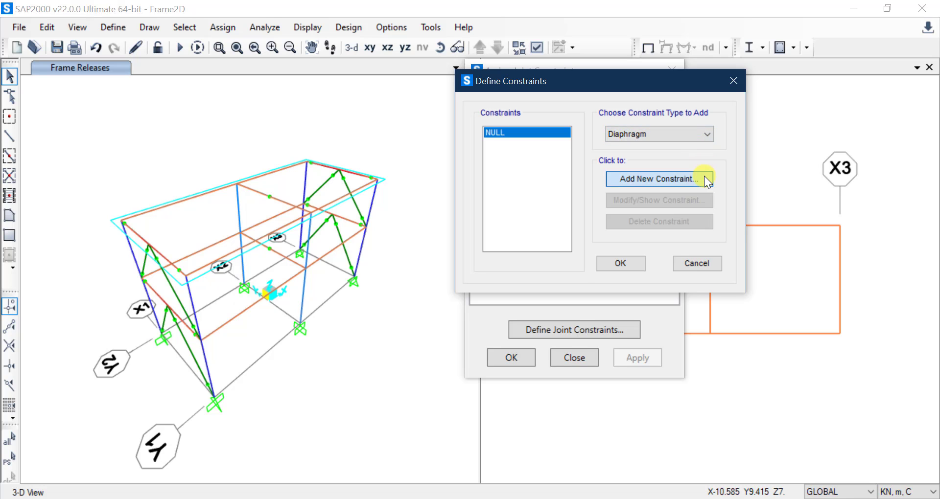
left_click_drag(461, 142, 477, 88)
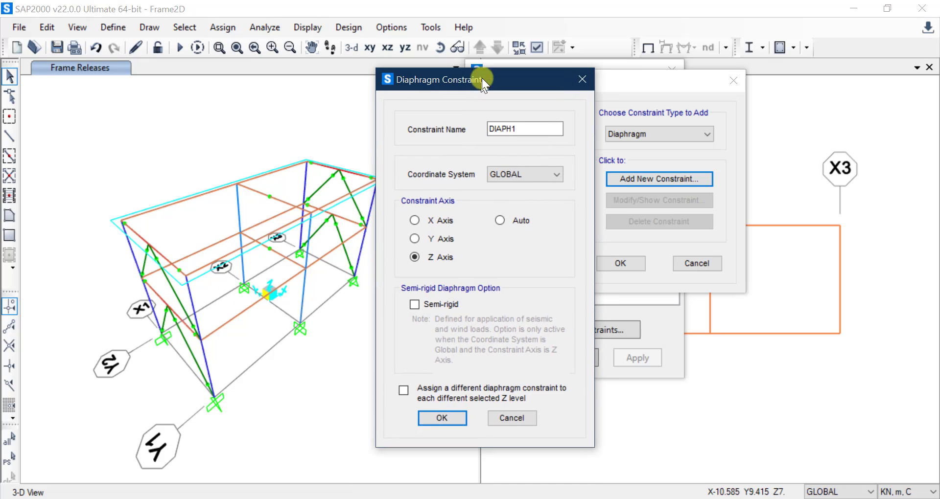
double_click(529, 126)
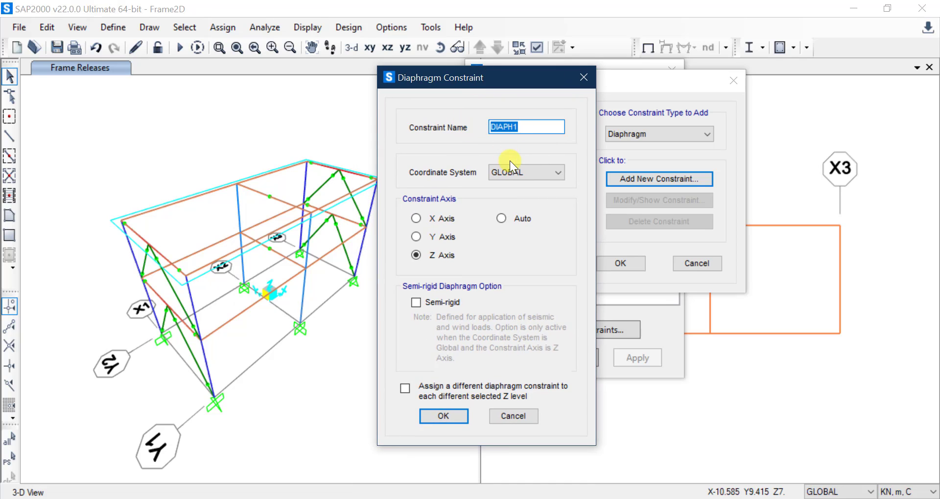
left_click(528, 128)
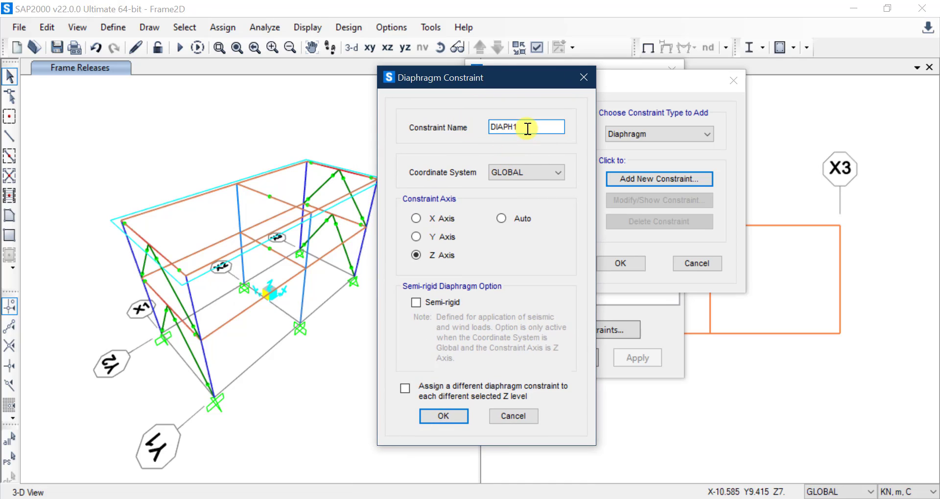
left_click_drag(528, 129, 506, 128)
left_click(535, 128)
double_click(535, 128)
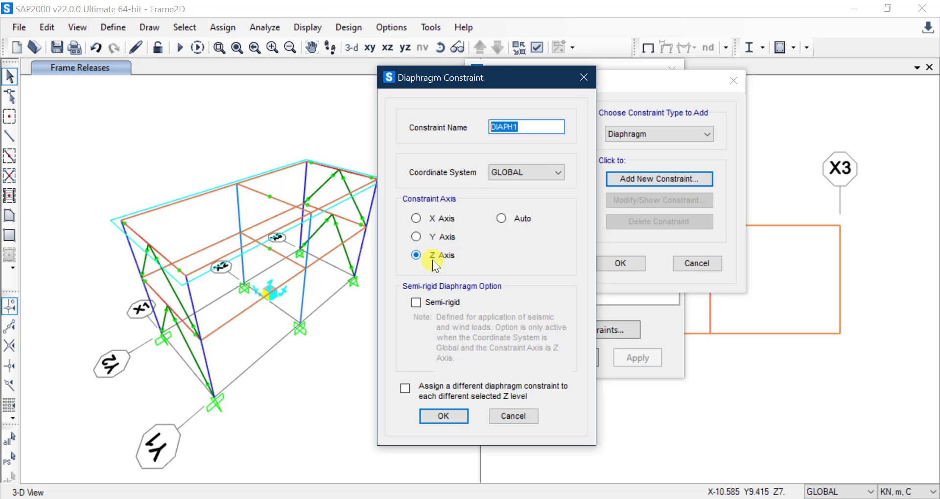
Set the Z Axis as the constraint axis of DIAPH1 and confirm the constraint definitions.
left_click_drag(502, 75, 547, 76)
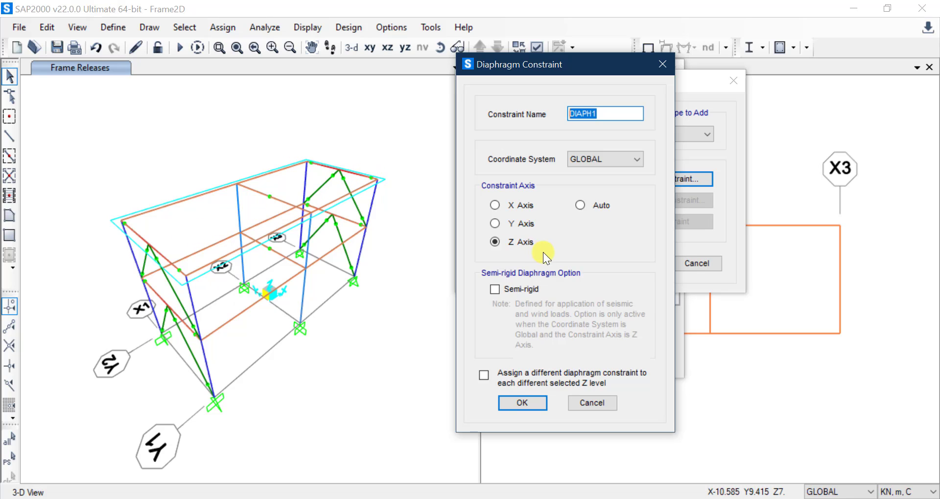
left_click(512, 241)
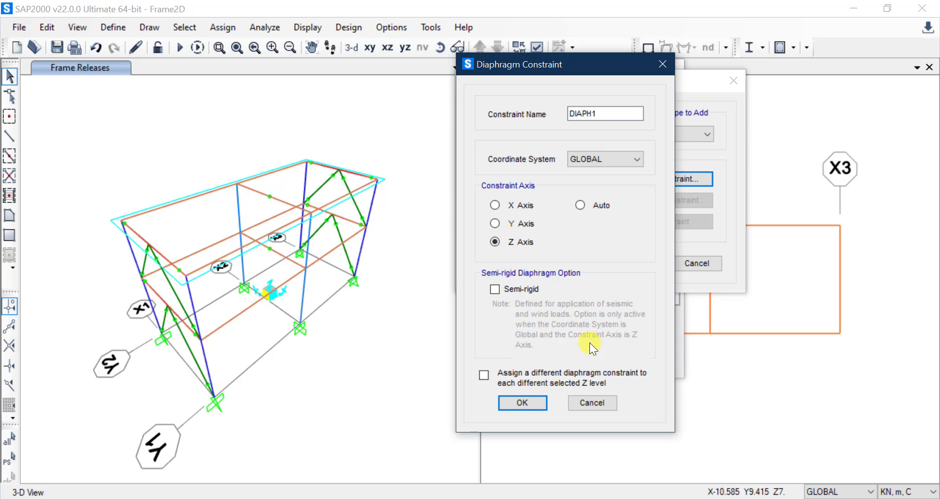
left_click(542, 404)
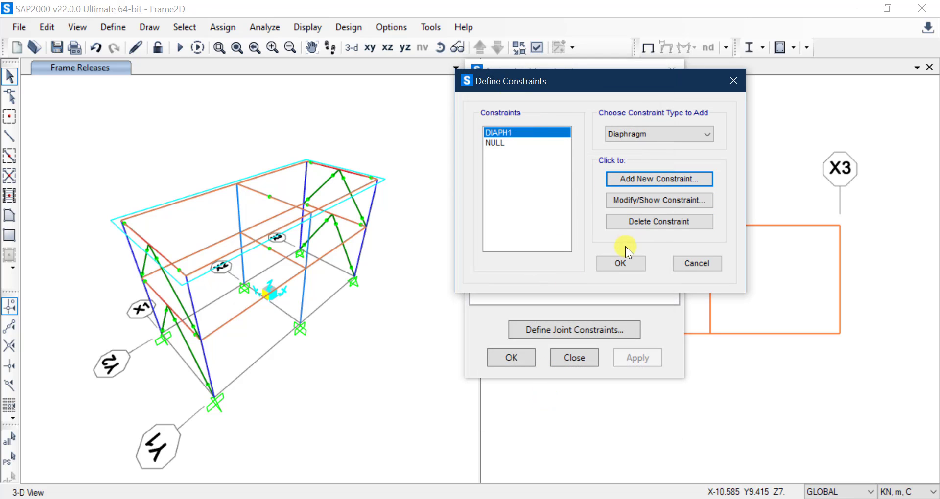
left_click(622, 261)
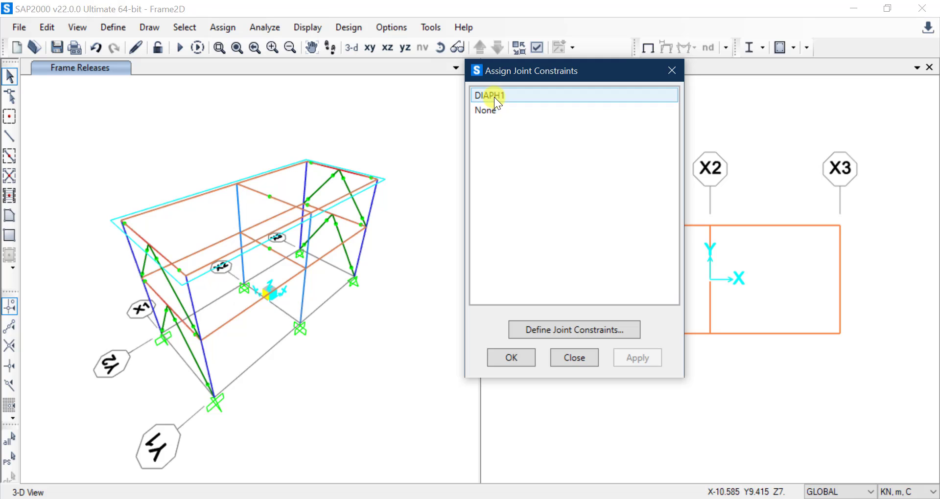
Assign the DIAPH1 constraint to the eight roof-level joints, including the brace apex joints on the X1 and X3 frames.
left_click(522, 96)
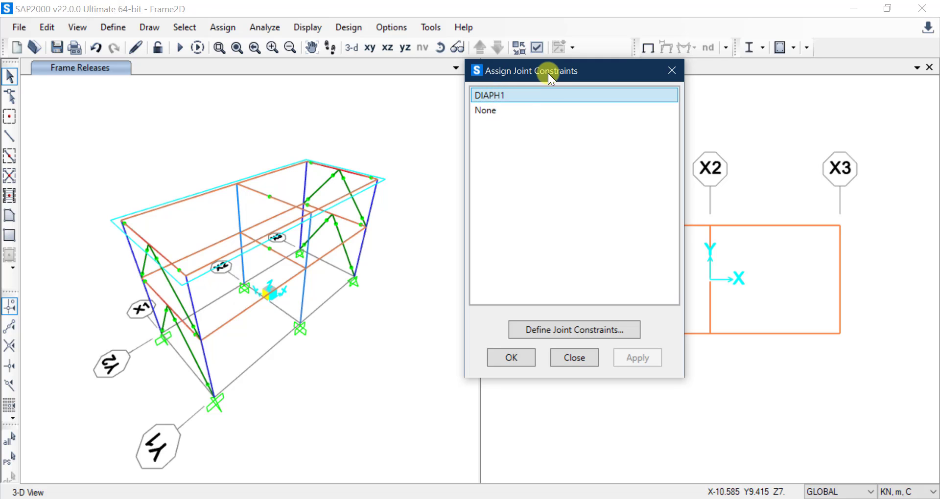
left_click(121, 221)
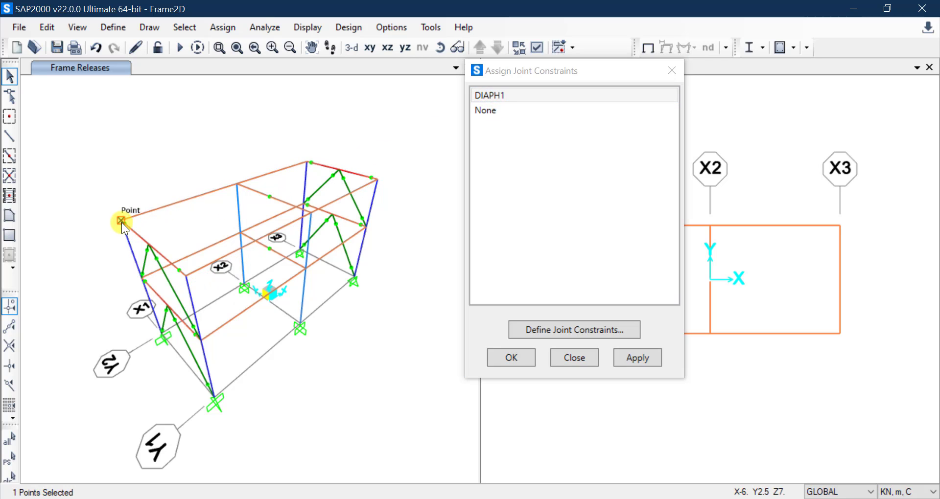
left_click(187, 274)
left_click(149, 244)
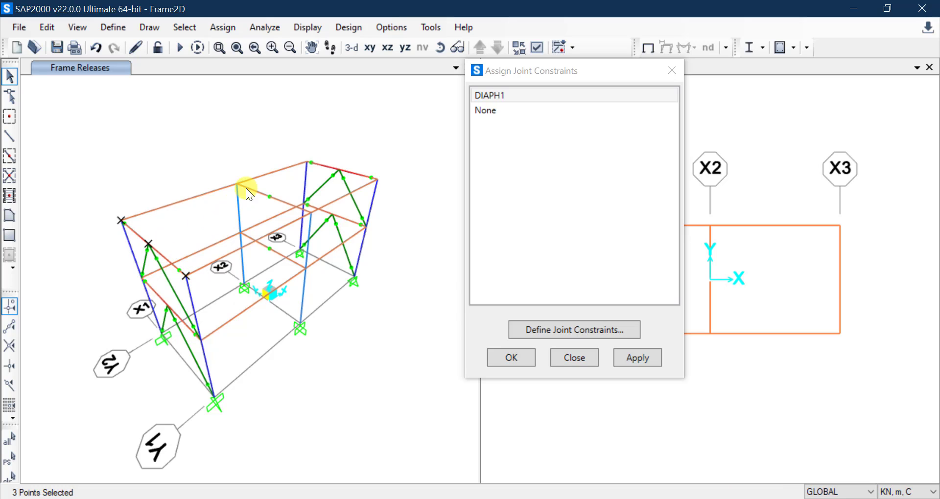
left_click(238, 182)
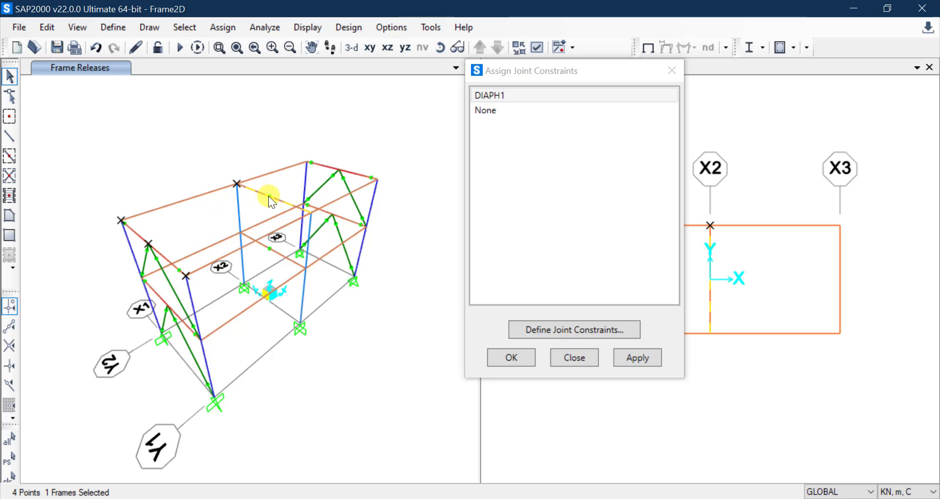
left_click(307, 163)
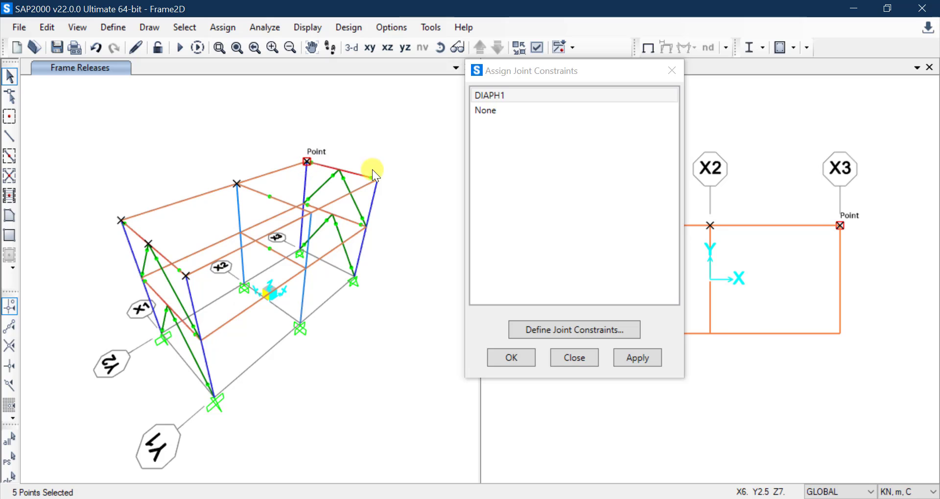
left_click(379, 179)
left_click(313, 213)
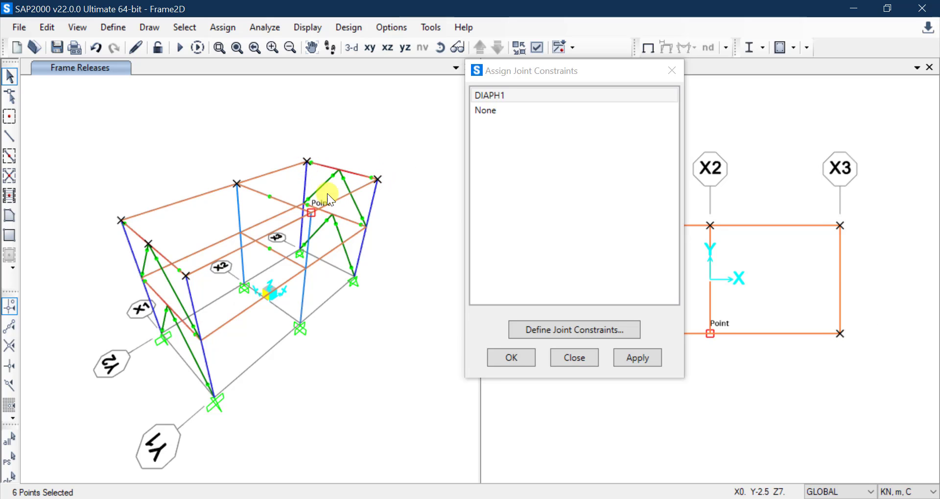
left_click(341, 169)
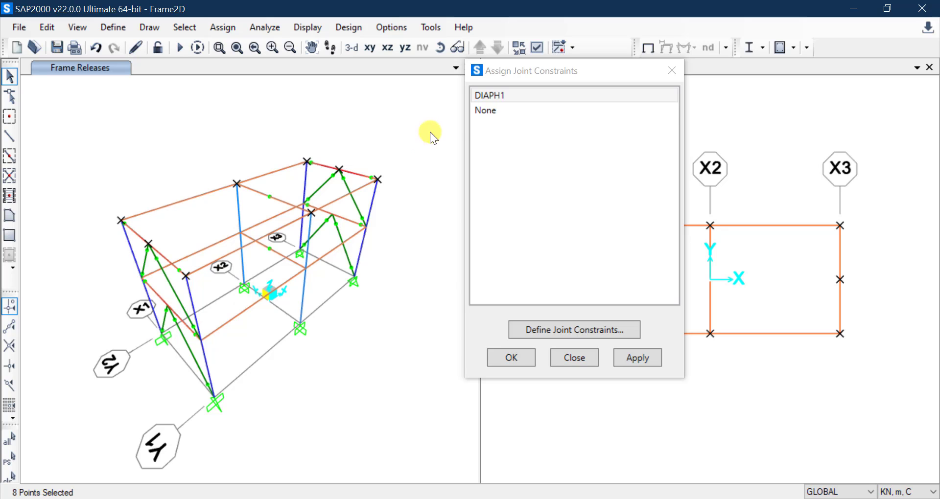
left_click(507, 101)
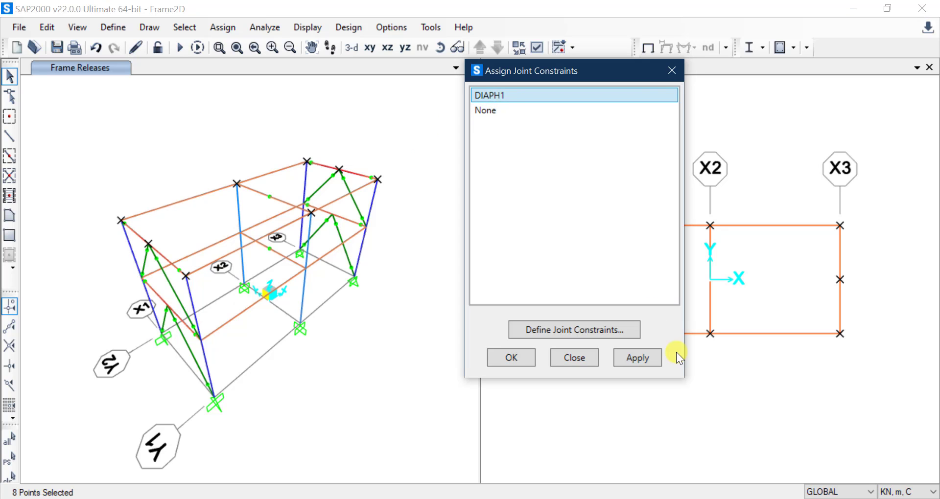
left_click(638, 358)
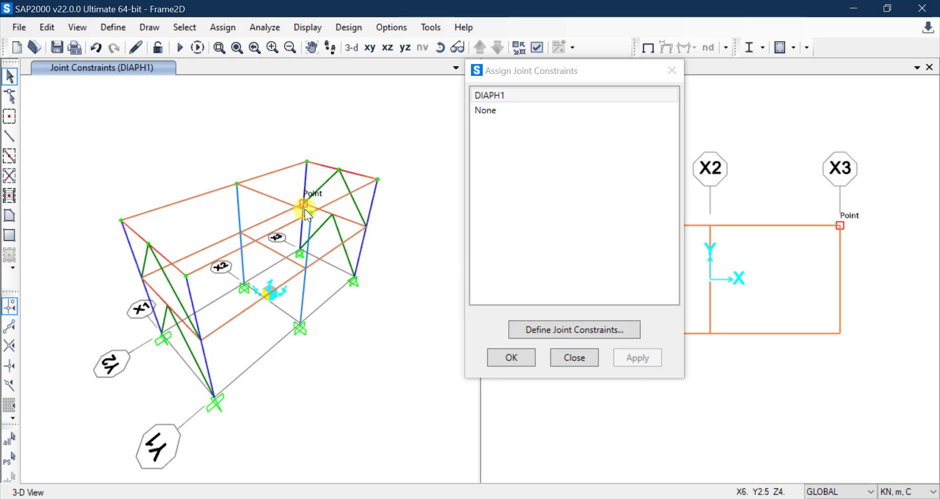
Assign the DIAPH1 constraint to the eight first-floor joints, including the brace apex joints on the X1 and X3 frames.
left_click(146, 283)
left_click(168, 305)
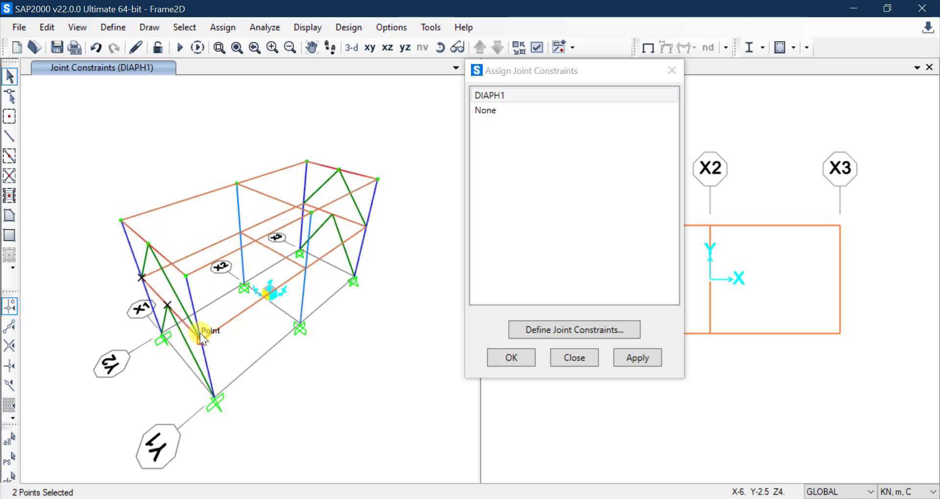
left_click(200, 338)
left_click(307, 270)
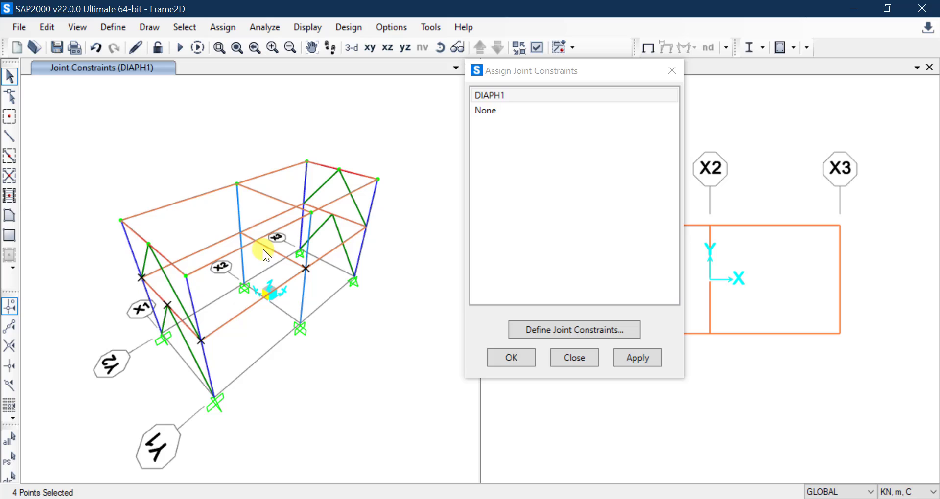
left_click(240, 232)
left_click(365, 225)
left_click(329, 215)
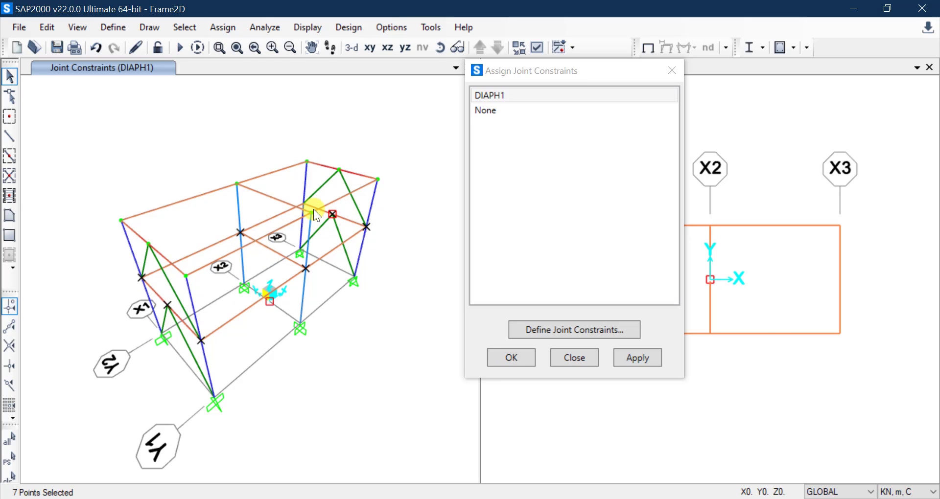
left_click(303, 204)
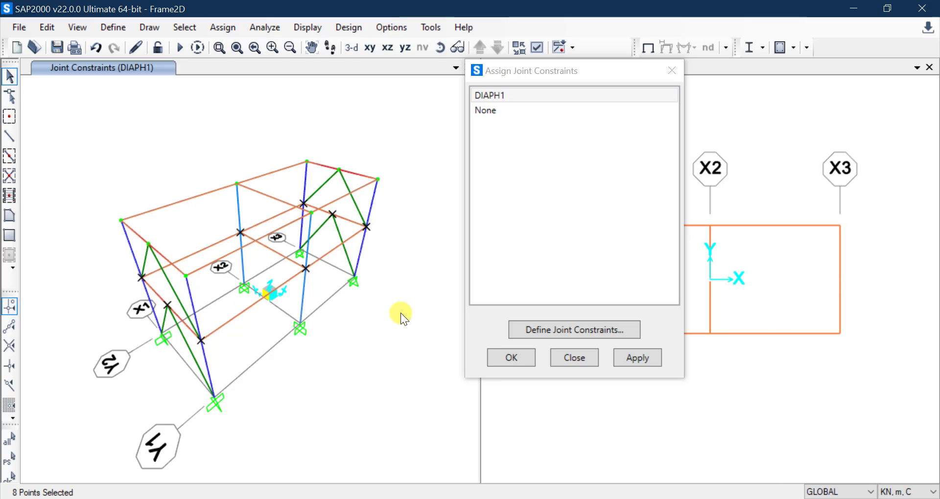
left_click(506, 97)
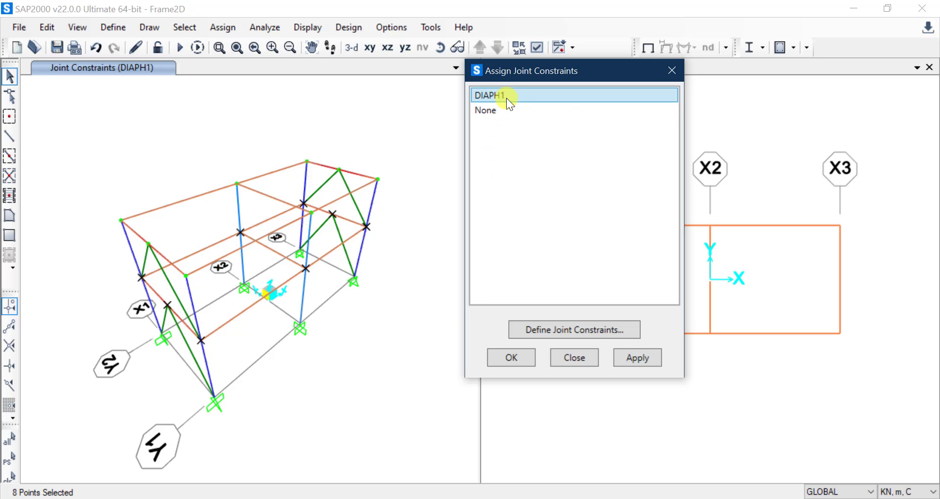
left_click(625, 353)
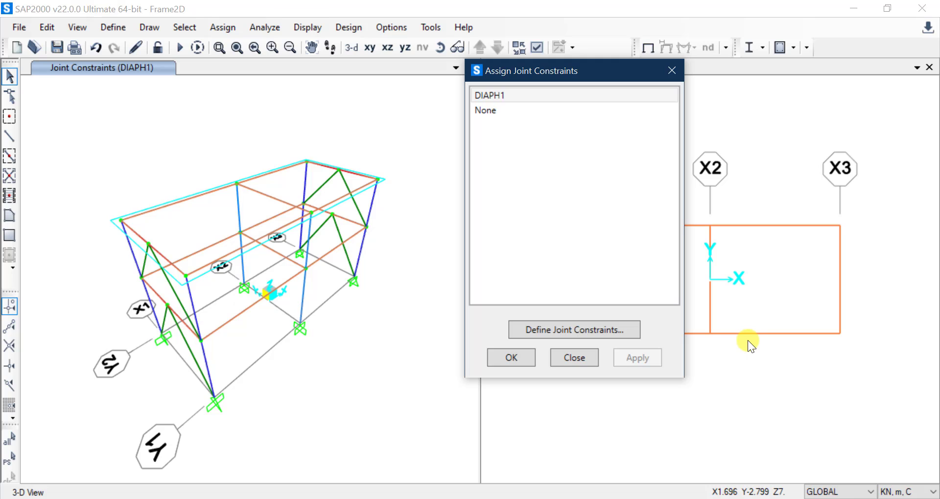
Open the joint constraint definitions and start a new constraint of type Equal.
left_click(612, 331)
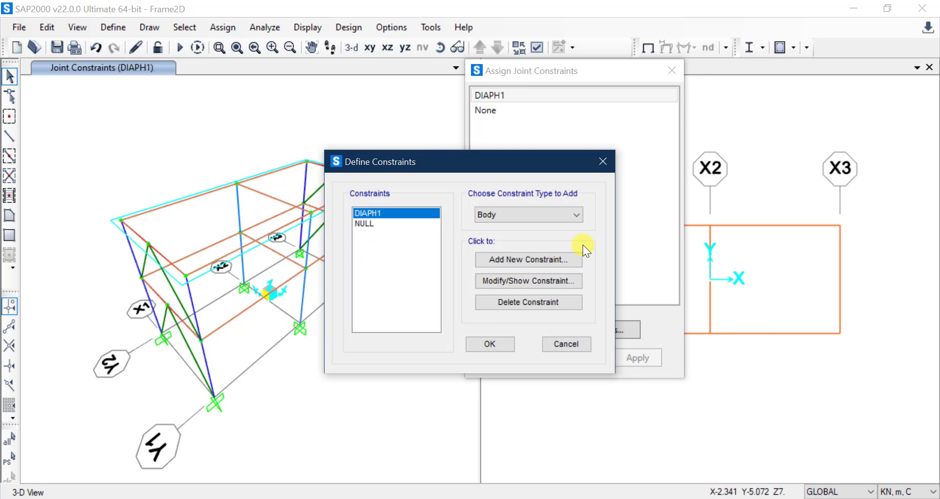
left_click_drag(520, 164, 514, 117)
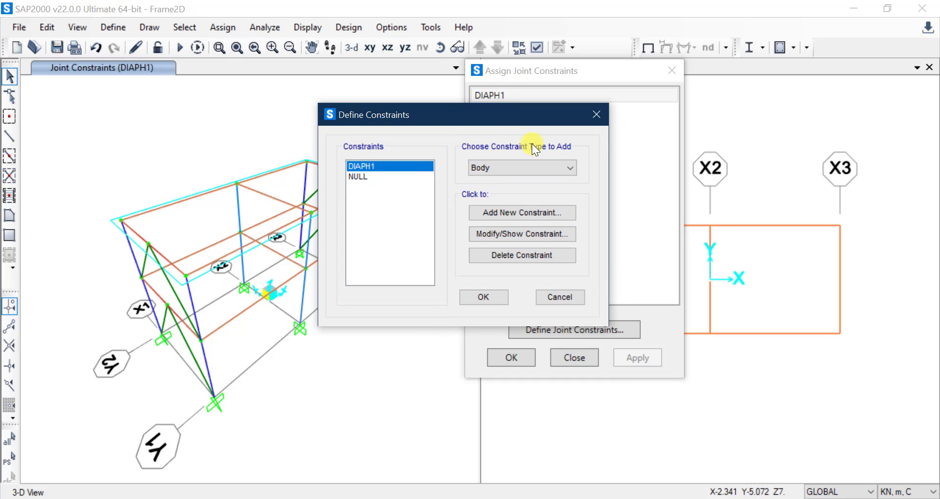
left_click(557, 171)
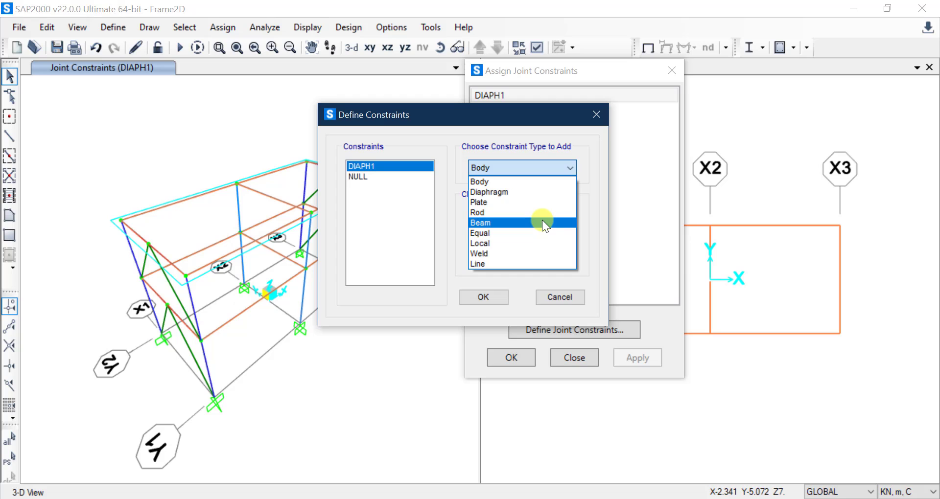
left_click(491, 234)
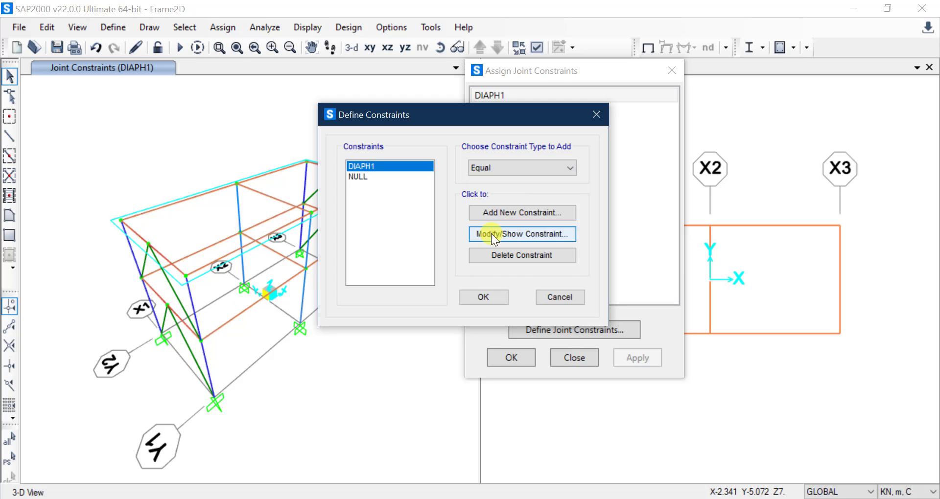
left_click(537, 215)
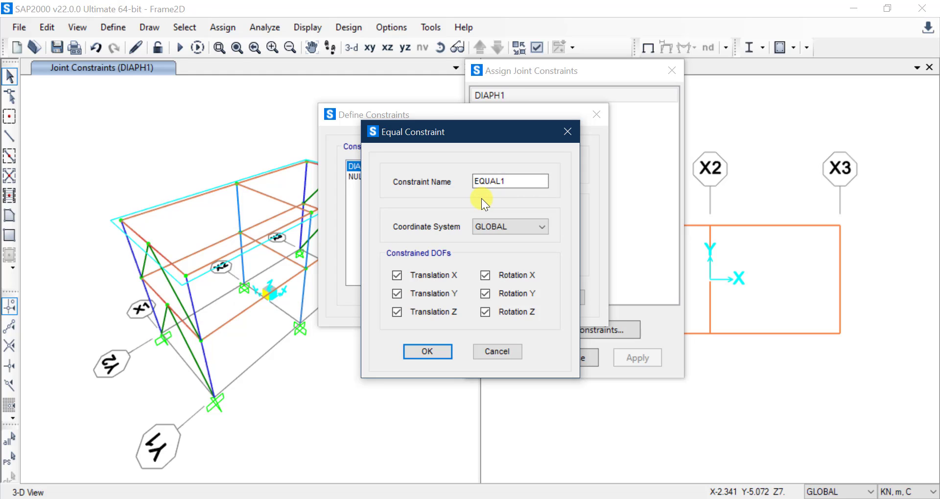
Examine the Equal constraint's name and its constrained translation and rotation DOFs, and cancel without adding it.
left_click(543, 177)
left_click(439, 278)
left_click(437, 275)
left_click(518, 274)
left_click(446, 313)
left_click(506, 276)
left_click(497, 352)
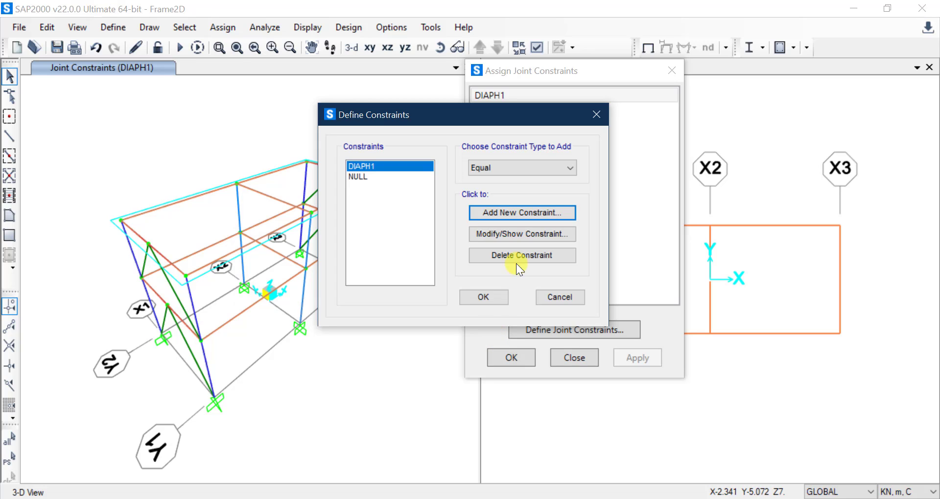
Review the list of available constraint types and leave the constraint definitions without changing them.
left_click(537, 173)
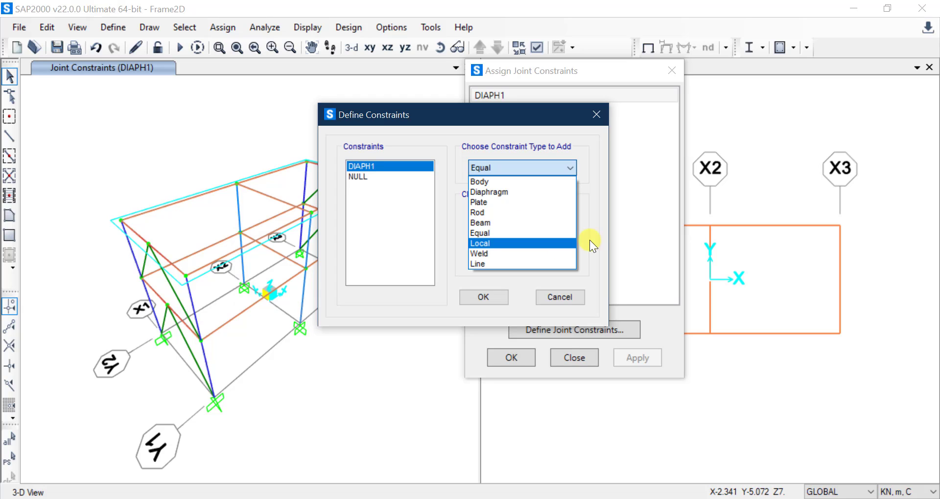
left_click(587, 281)
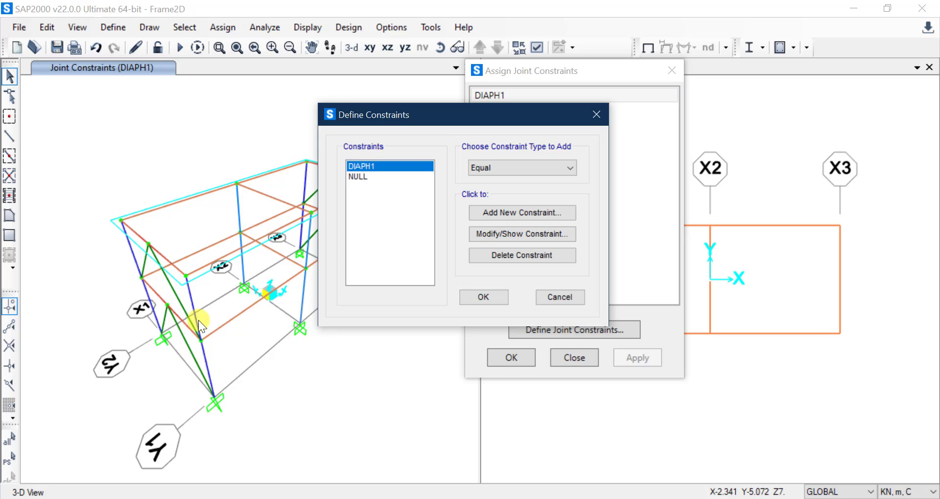
left_click(557, 296)
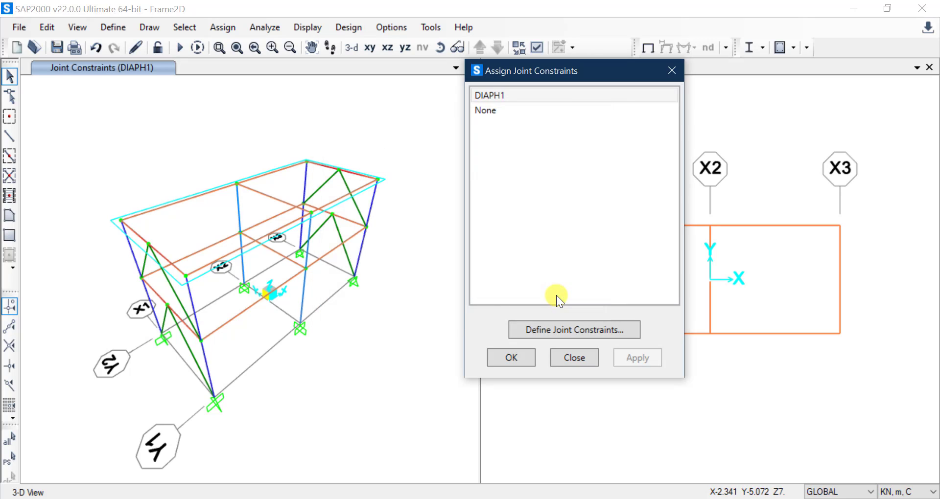
Select the base, first-floor and roof joints of the Y1 columns at X1 and X2, and close the constraint assignment without applying it.
left_click(191, 276)
left_click(201, 340)
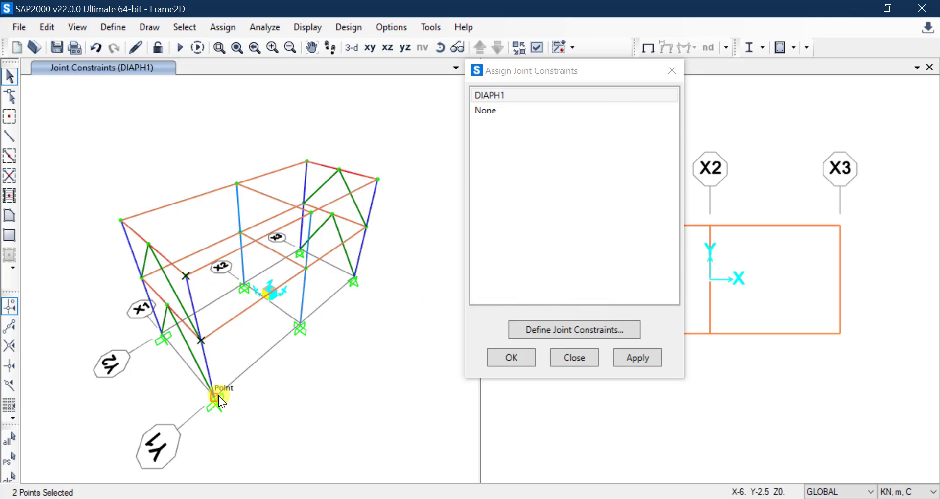
left_click(215, 396)
left_click(300, 324)
left_click(305, 269)
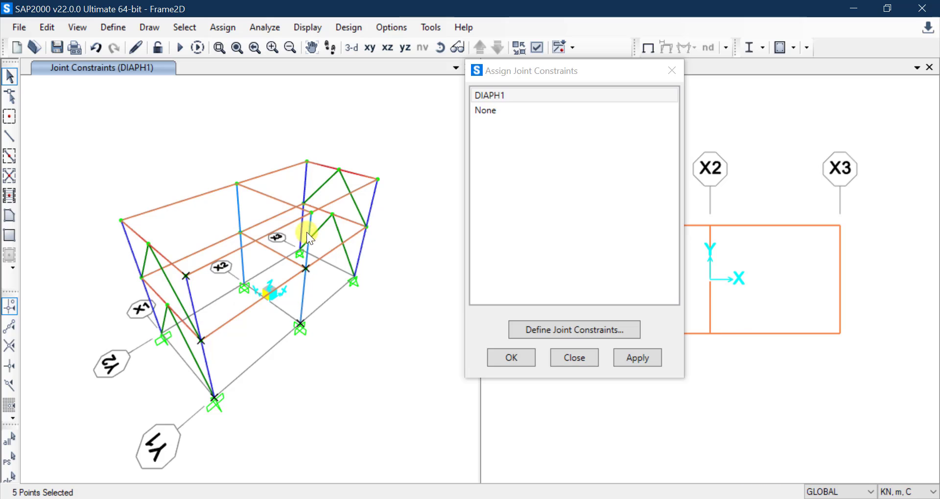
left_click(309, 215)
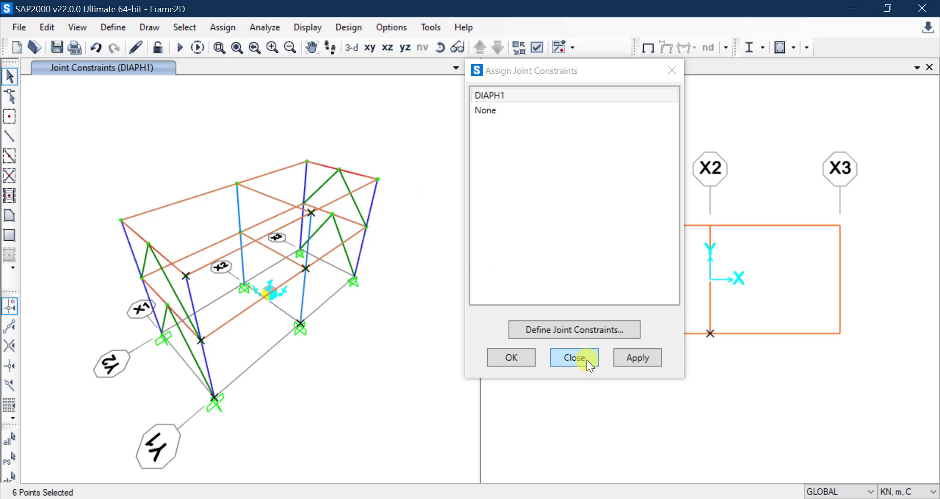
left_click(574, 358)
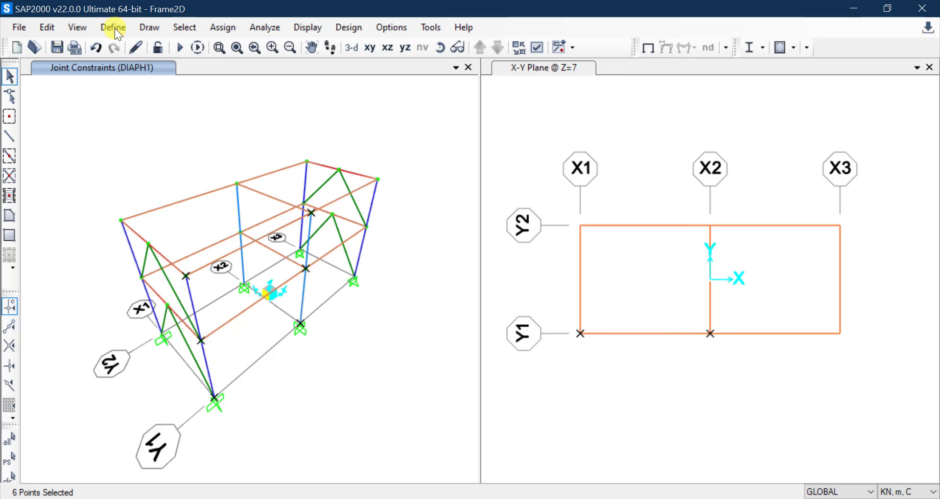
Switch to SAP2000 Workshop Slides.pdf in Adobe Acrobat and review the Defining Loads and Assigning Loads stages of the slide 6 outline.
left_click(14, 469)
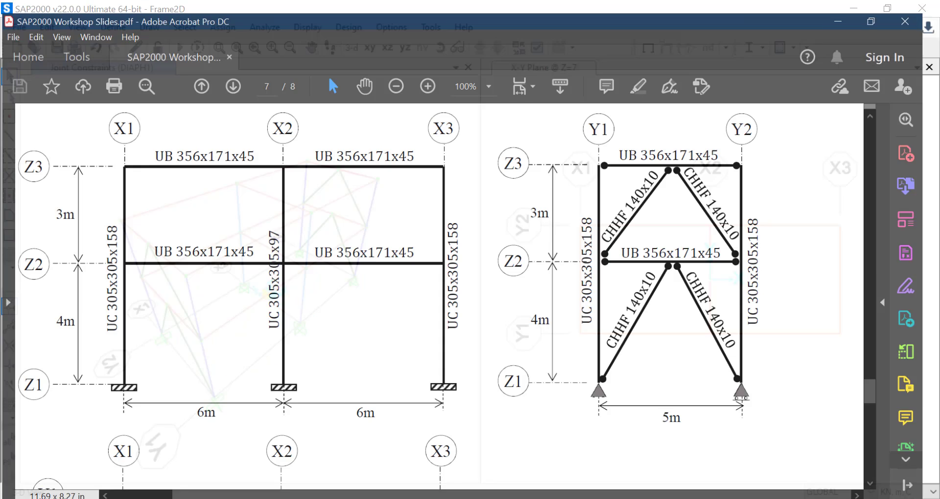
scroll(515, 353, "up", 1)
scroll(515, 354, "down", 1, "ctrl")
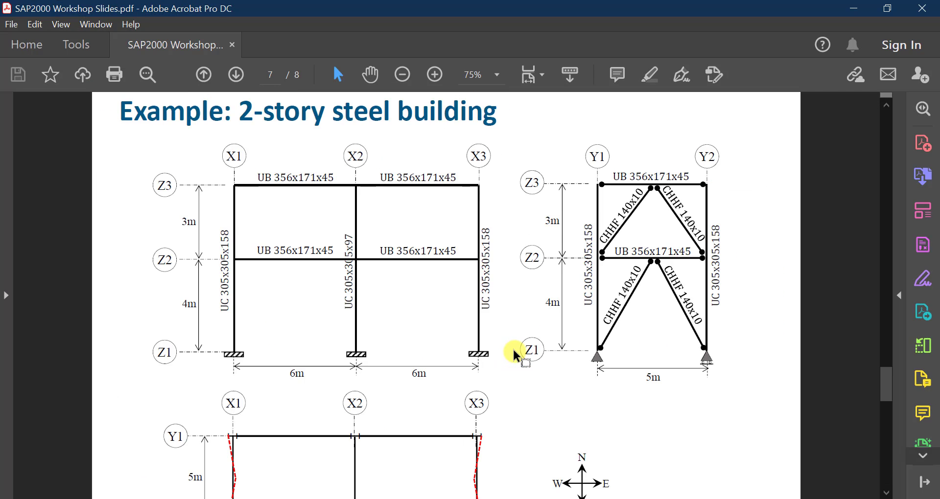
scroll(516, 354, "up", 5)
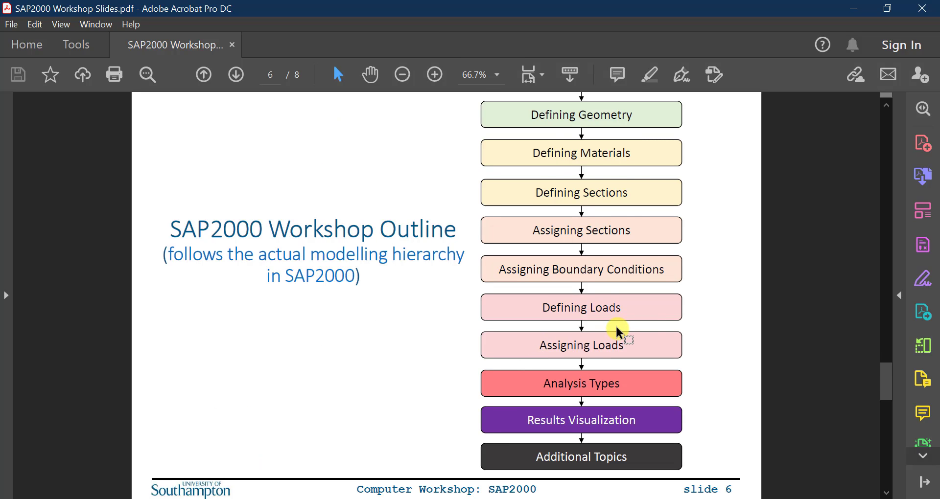
scroll(616, 326, "up", 1, "ctrl")
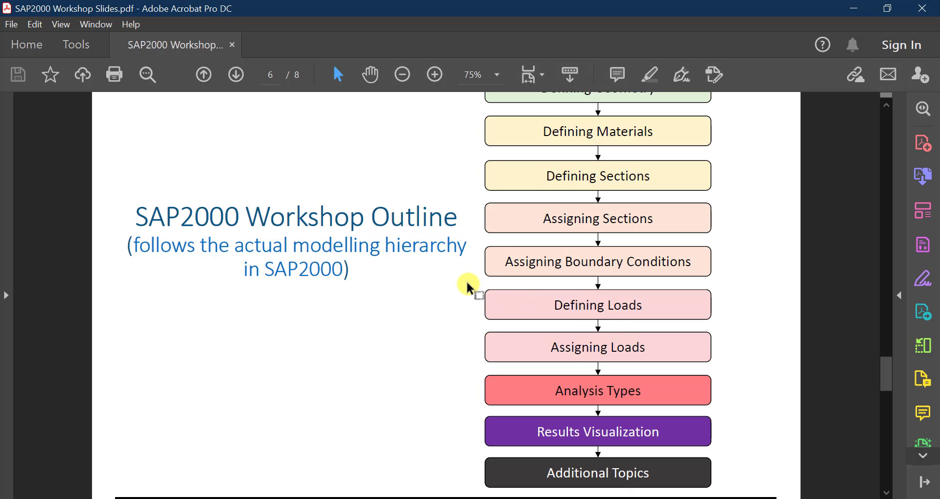
left_click_drag(468, 283, 774, 342)
left_click(737, 345)
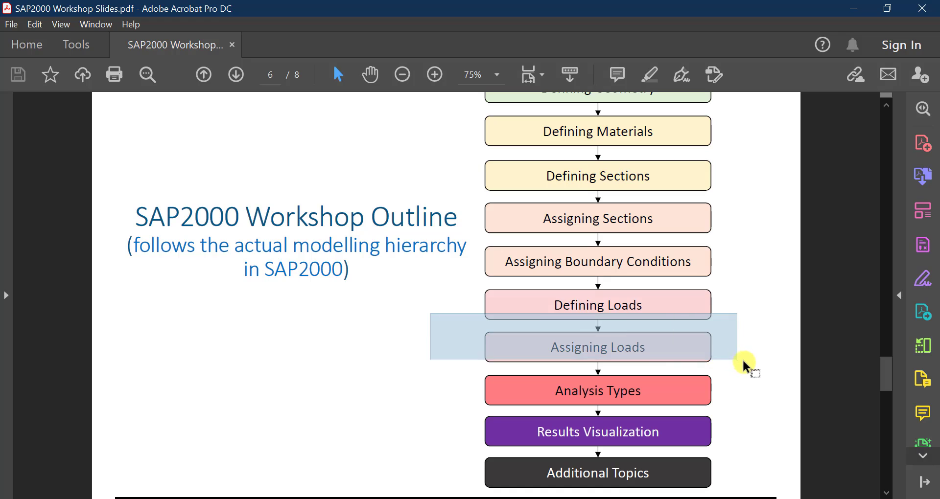
left_click(759, 375)
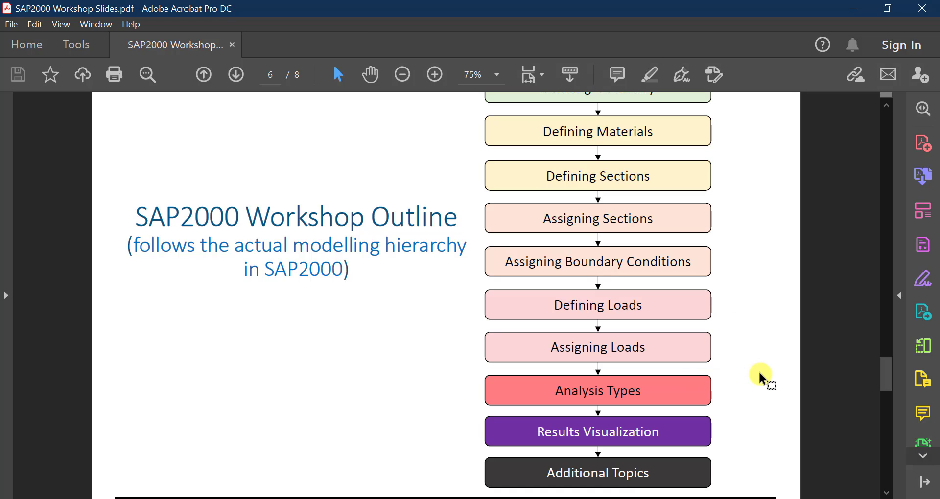